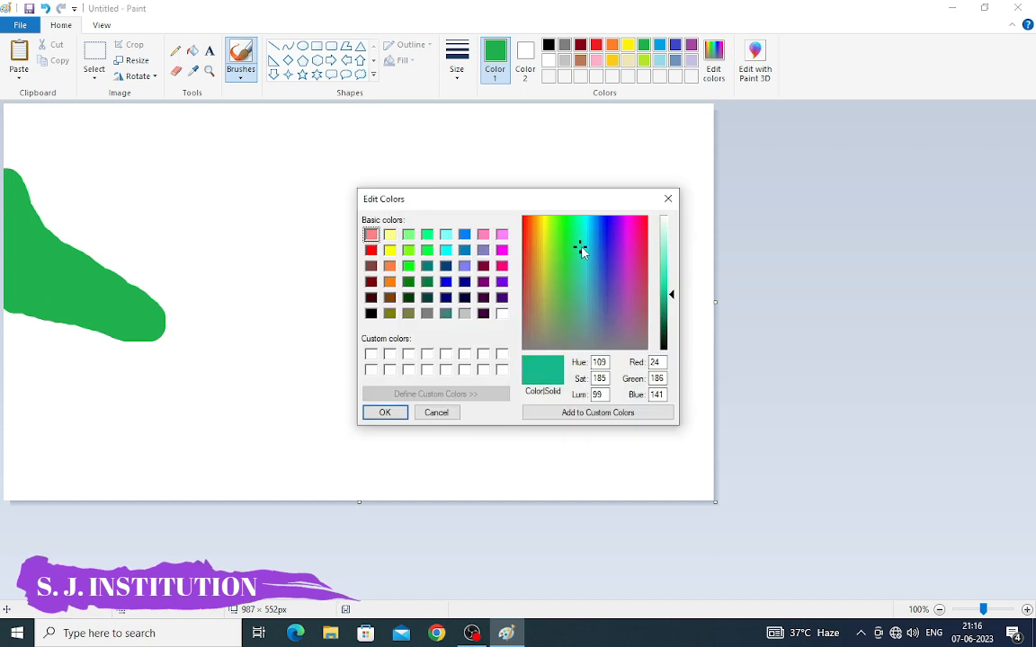
Paint diagonal bands in a custom dark green and a custom bright green (RGB 18, 188, 107) above the existing green area.
left_click(665, 299)
left_click(384, 412)
mouse_move(13, 142)
left_mouse_down()
mouse_move(21, 159)
mouse_move(172, 267)
left_mouse_up()
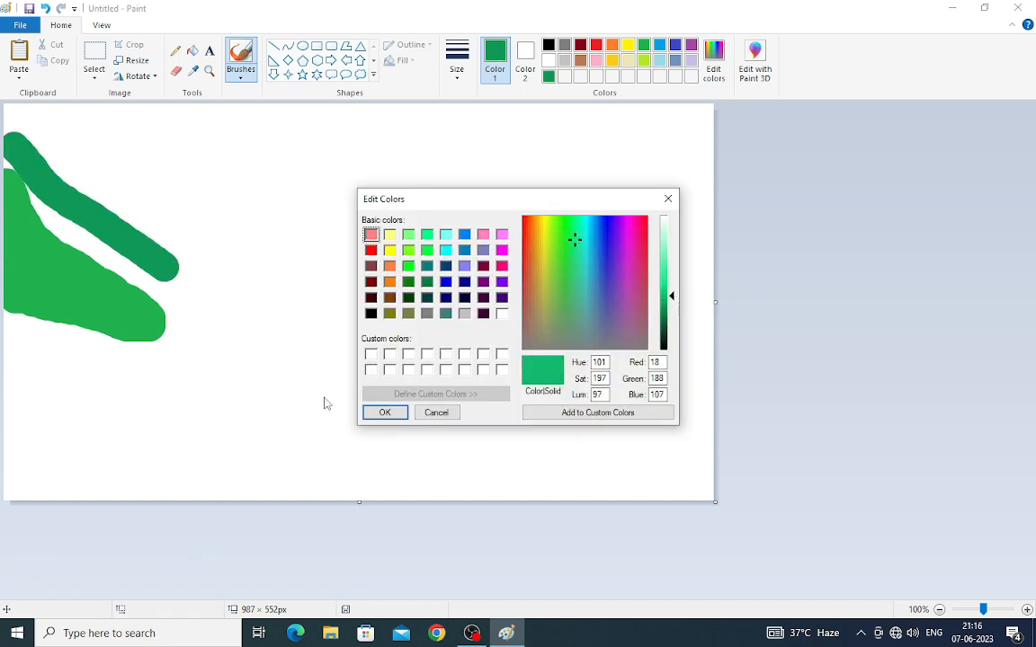
left_click(384, 411)
mouse_move(9, 112)
left_mouse_down()
mouse_move(72, 225)
mouse_move(233, 314)
mouse_move(163, 297)
left_mouse_up()
Define a custom blue (RGB 0, 115, 164) and paint a diagonal band beside the green one.
left_click(660, 45)
left_click(717, 65)
left_click(673, 308)
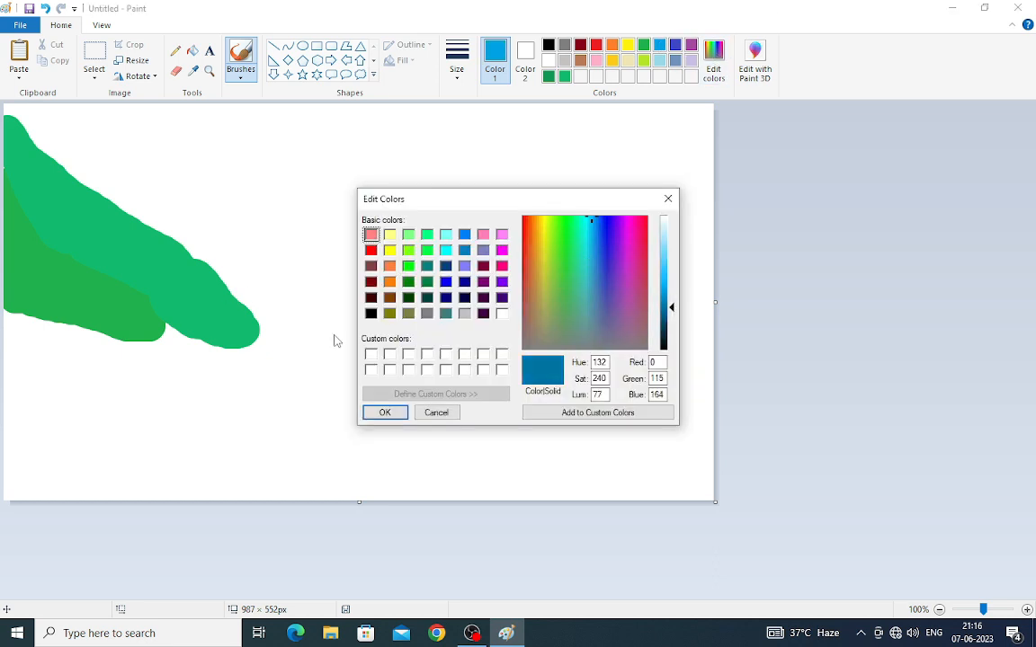
left_click(385, 412)
left_click_drag(31, 106, 369, 346)
mouse_move(241, 288)
left_mouse_down()
mouse_move(131, 216)
mouse_move(108, 112)
mouse_move(105, 133)
mouse_move(134, 169)
mouse_move(385, 340)
left_mouse_up()
Define a custom slate blue and paint a wide diagonal band along the upper side of the blue band.
left_click(713, 65)
left_click(596, 296)
left_click(673, 305)
left_click(389, 412)
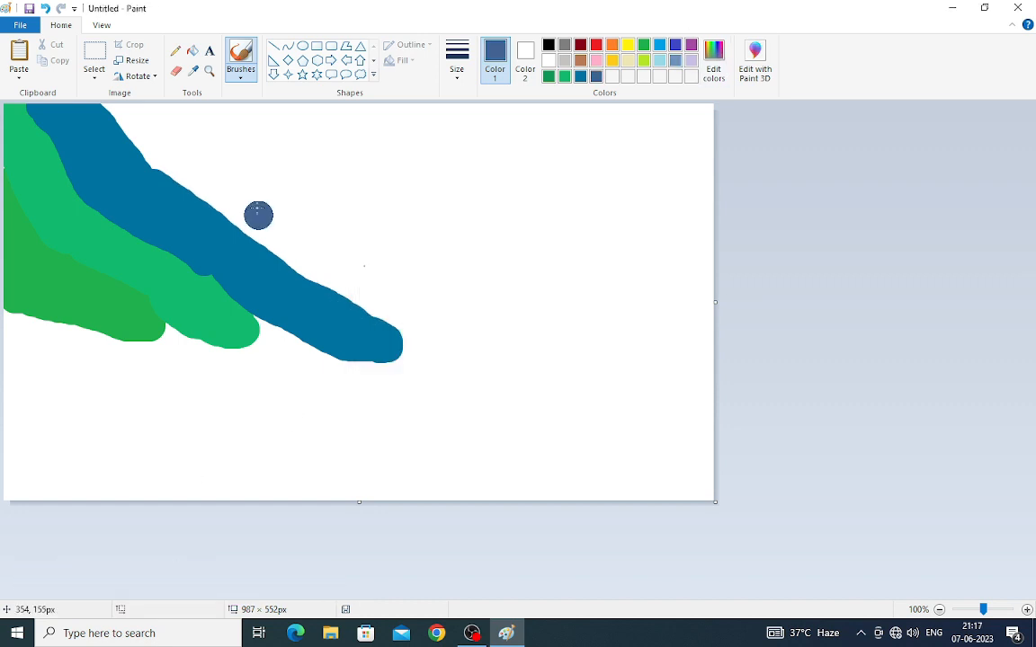
mouse_move(121, 105)
left_mouse_down()
mouse_move(440, 301)
mouse_move(139, 106)
left_mouse_up()
mouse_move(347, 275)
left_mouse_down()
mouse_move(486, 356)
mouse_move(440, 338)
left_mouse_up()
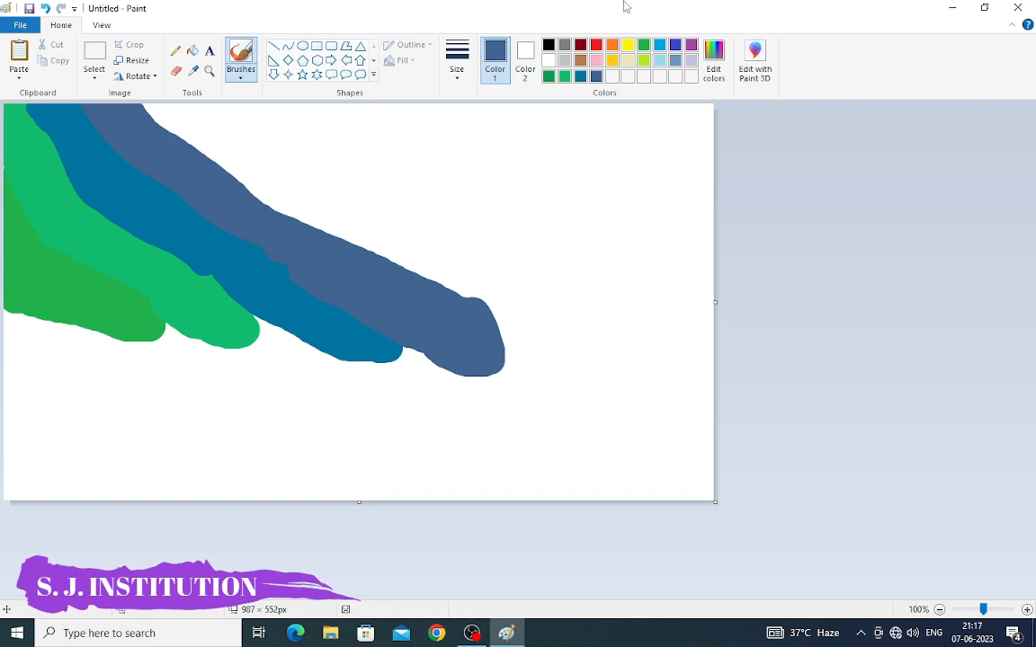
mouse_move(163, 106)
left_mouse_down()
mouse_move(187, 130)
mouse_move(476, 294)
left_mouse_up()
left_click_drag(244, 185, 332, 238)
Touch up the bright green and blue bands in their own colours and widen the slate blue band.
left_click(565, 76)
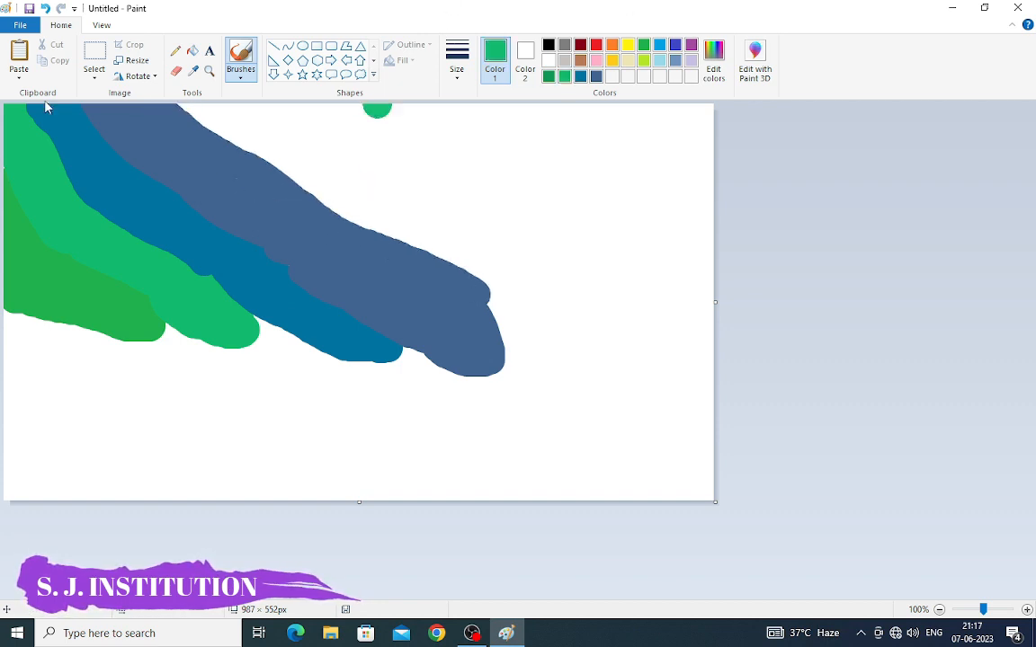
mouse_move(46, 107)
left_mouse_down()
mouse_move(61, 152)
mouse_move(246, 321)
left_mouse_up()
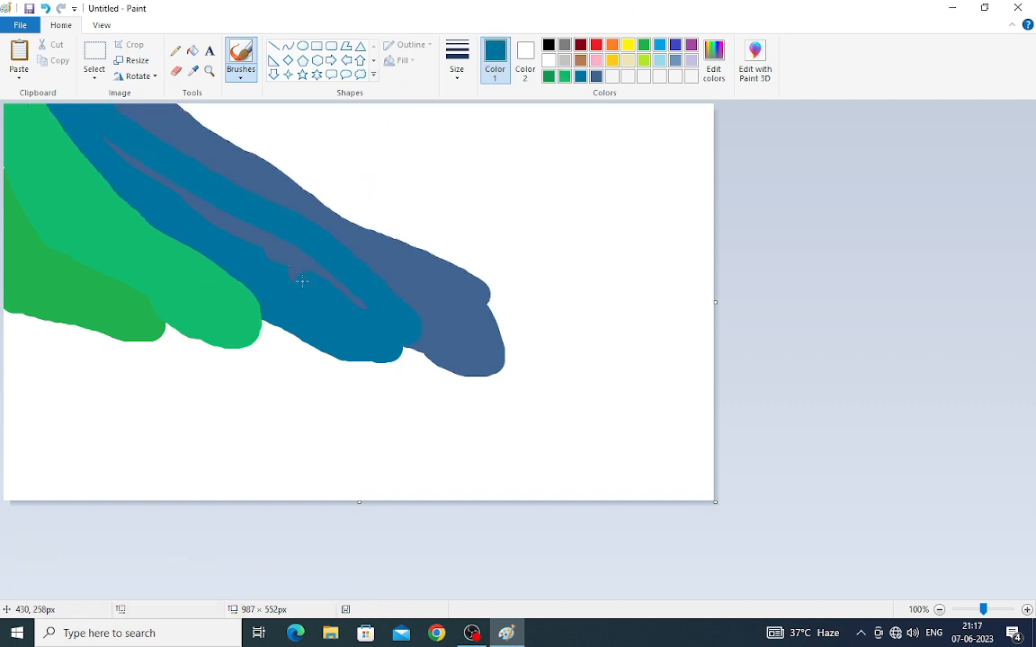
mouse_move(180, 107)
left_mouse_down()
mouse_move(465, 264)
mouse_move(282, 181)
mouse_move(547, 354)
mouse_move(514, 302)
mouse_move(504, 330)
left_mouse_up()
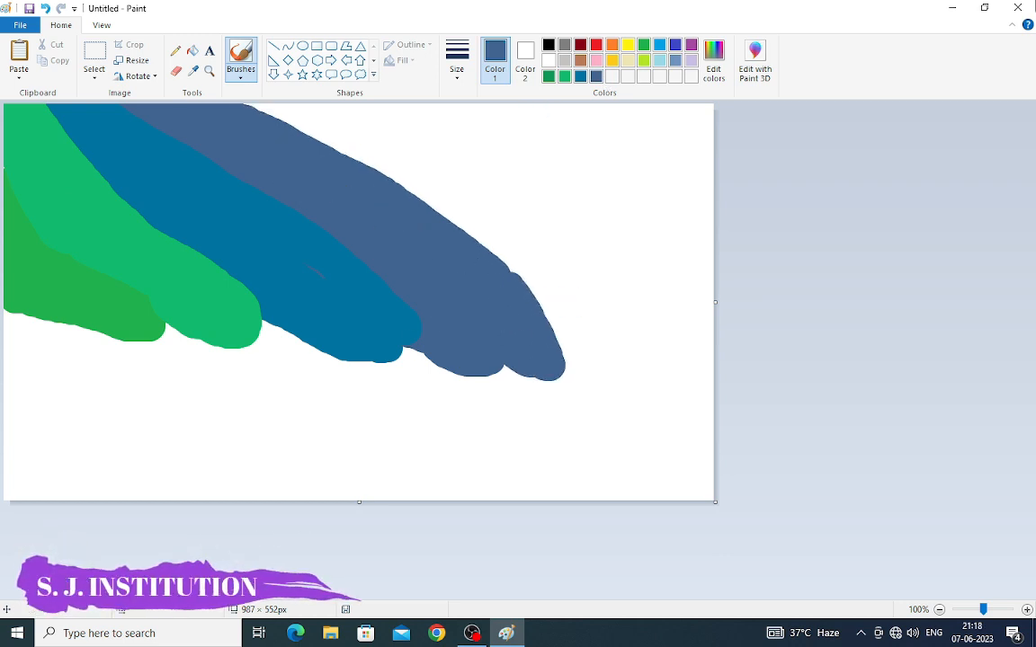
Choose a dark navy blue from the basic colours and paint a wide diagonal band beside the slate blue one.
left_click(713, 60)
left_click(465, 282)
left_click(384, 413)
mouse_move(265, 105)
left_mouse_down()
mouse_move(610, 297)
mouse_move(378, 166)
mouse_move(488, 197)
mouse_move(482, 178)
mouse_move(651, 320)
left_mouse_up()
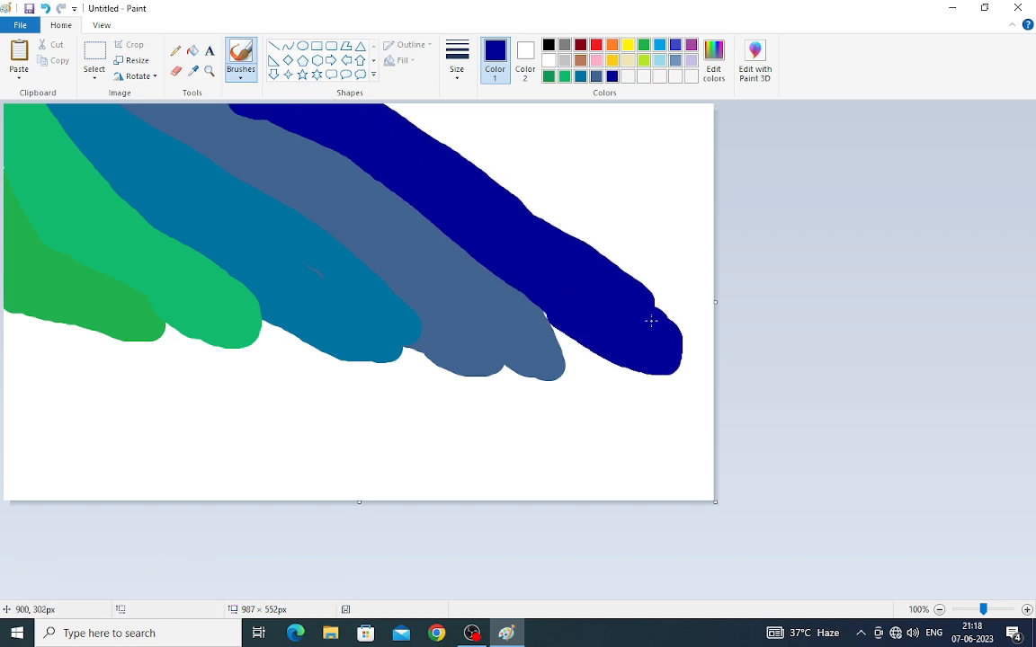
Define a custom plum (RGB 126, 33, 94) and paint a diagonal band beside the navy one.
left_click(714, 63)
left_click(627, 256)
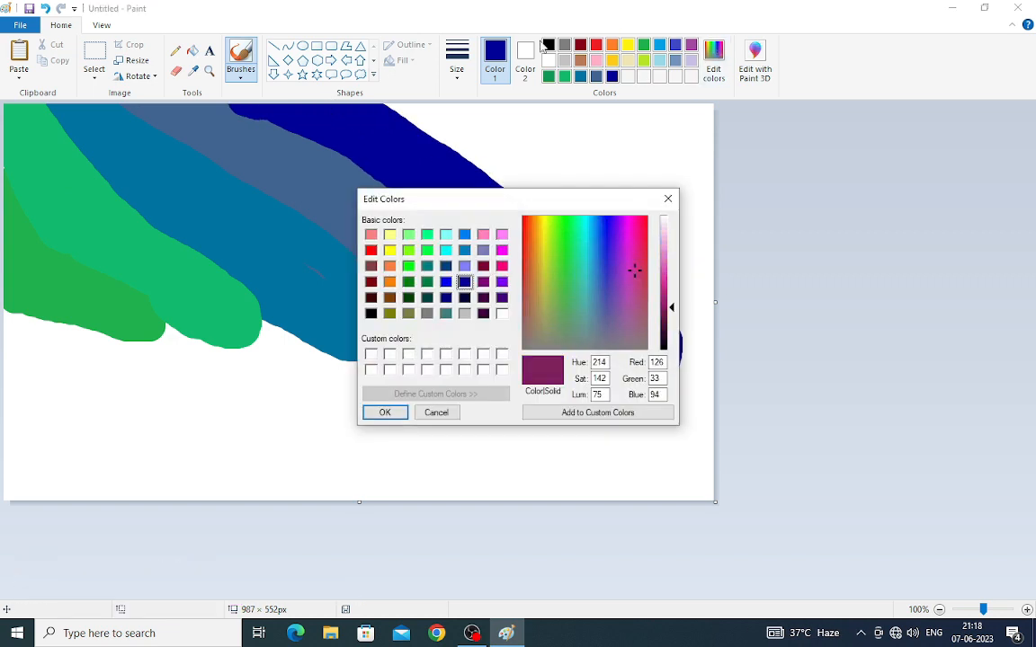
left_click(383, 413)
mouse_move(373, 107)
left_mouse_down()
mouse_move(620, 269)
mouse_move(607, 225)
mouse_move(654, 296)
mouse_move(681, 315)
left_mouse_up()
Define a custom bright pink and paint a diagonal band beside the plum one.
left_click(714, 63)
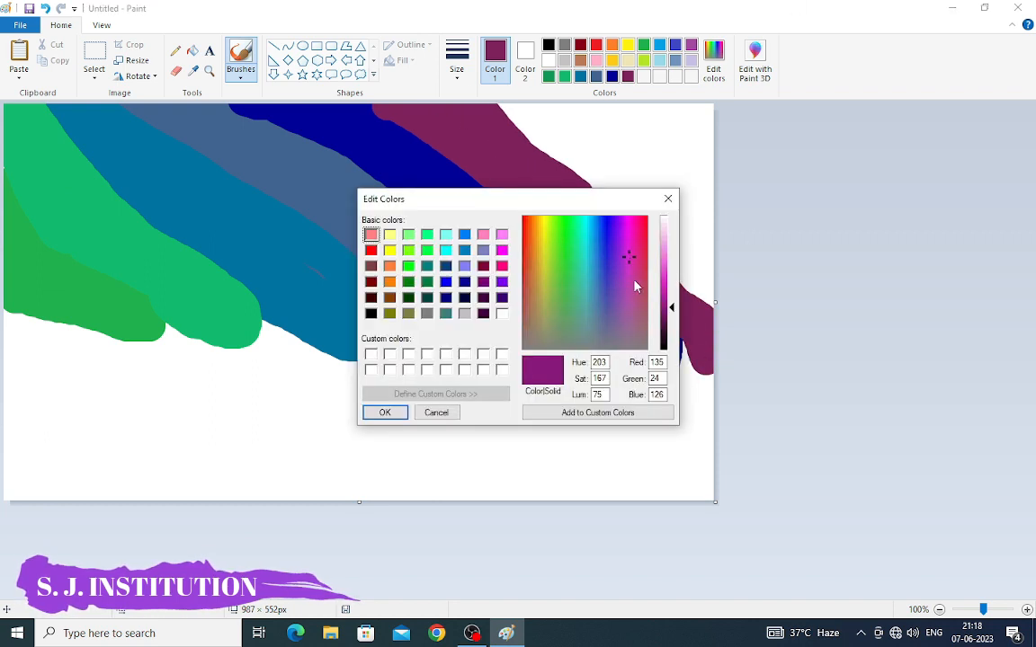
left_click(641, 216)
left_click(386, 411)
mouse_move(535, 116)
left_mouse_down()
mouse_move(682, 258)
mouse_move(564, 127)
mouse_move(645, 205)
mouse_move(689, 274)
mouse_move(605, 139)
mouse_move(615, 115)
mouse_move(691, 216)
left_mouse_up()
Fill the canvas's upper-right corner with a navy stripe and a dark green stripe.
left_click(611, 76)
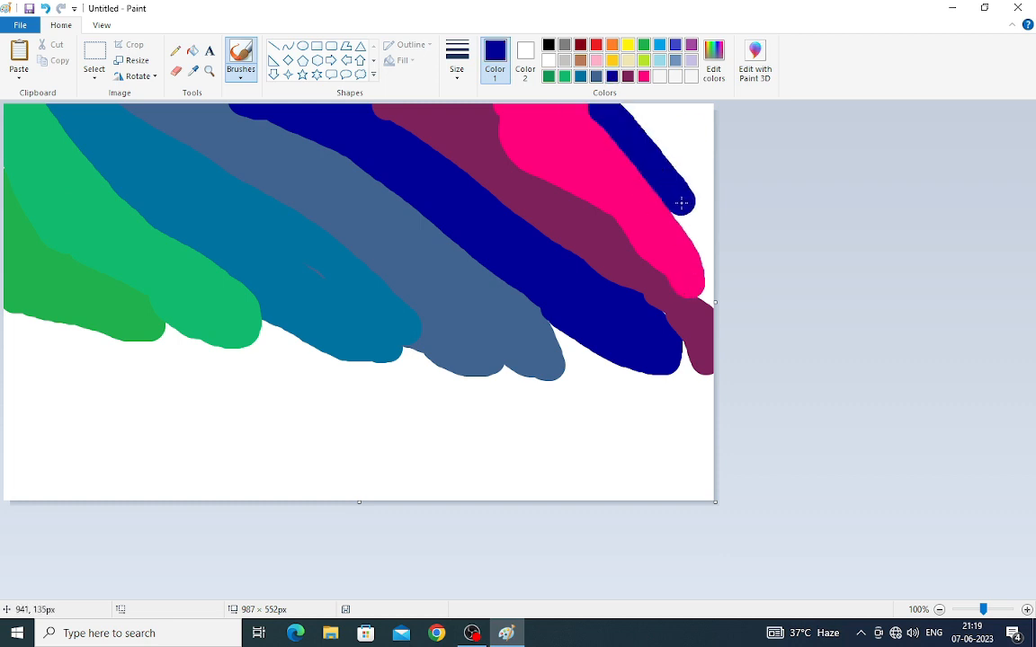
left_click(548, 76)
mouse_move(661, 110)
left_mouse_down()
mouse_move(689, 112)
mouse_move(708, 166)
mouse_move(708, 295)
mouse_move(687, 222)
left_mouse_up()
Extend the lower ends of the navy band and the blue band in their own colours.
left_click(613, 77)
mouse_move(555, 328)
left_mouse_down()
mouse_move(621, 369)
mouse_move(679, 360)
left_mouse_up()
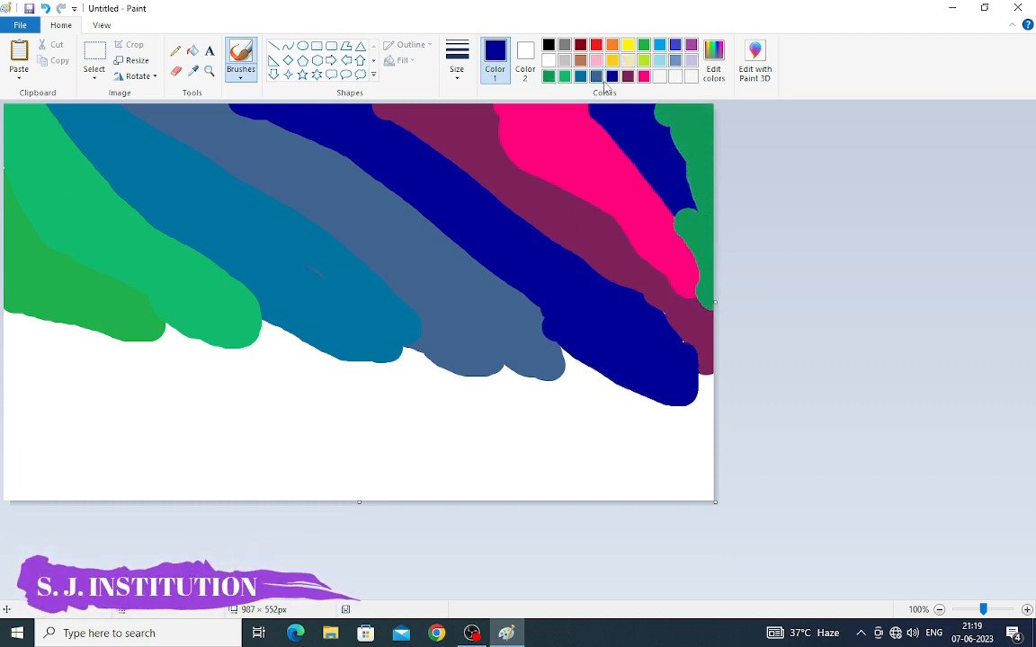
left_click(581, 77)
left_click_drag(284, 329, 382, 373)
Try squeezing the image to 8 px wide and stretching it back to 987 px without aspect ratio, and undo both resizes.
left_click(132, 62)
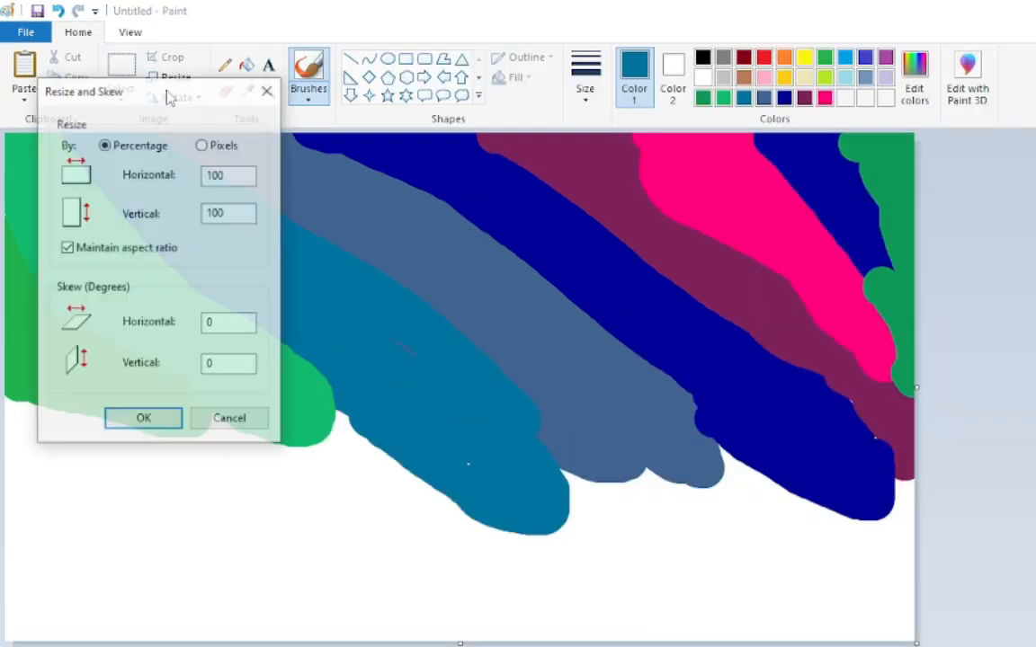
left_click(202, 145)
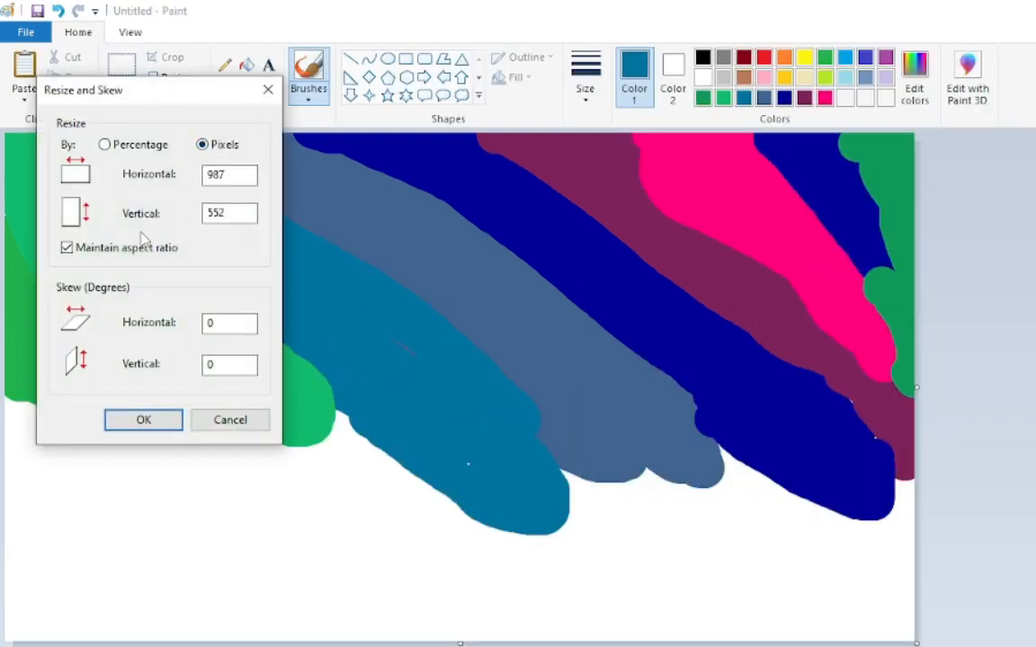
type("8")
left_click(144, 420)
left_click(164, 78)
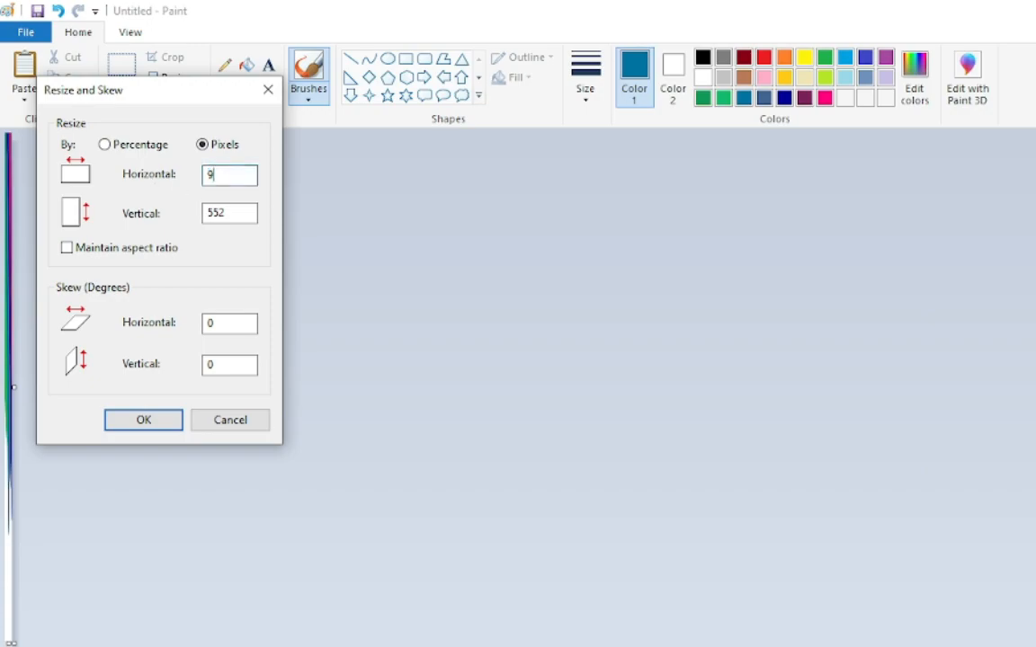
type("87")
left_click(144, 420)
key("ctrl+z")
key("ctrl+z")
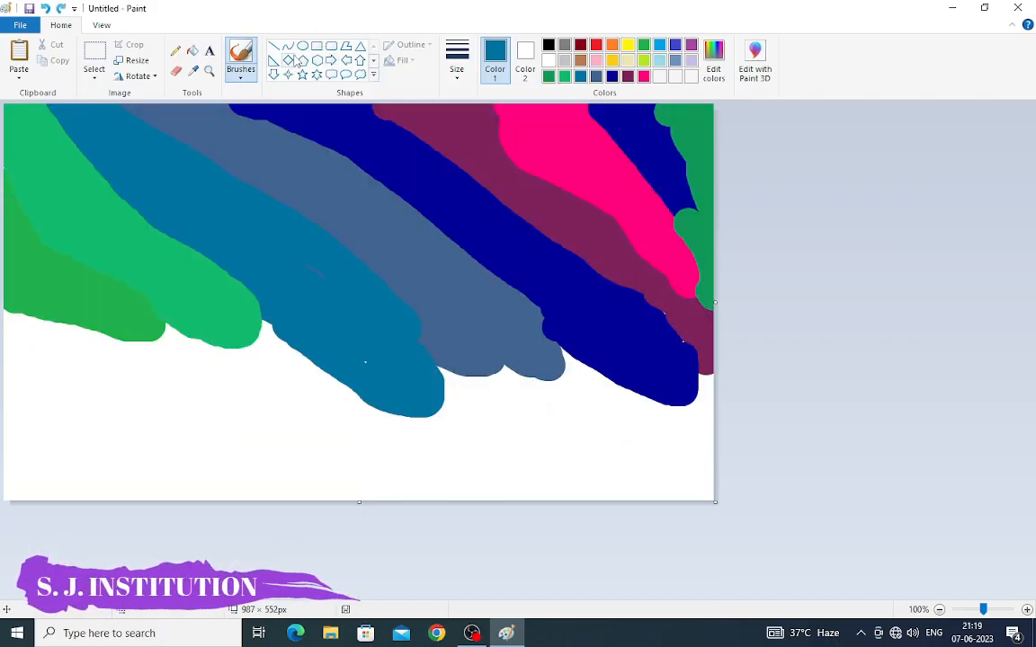
Paint an irregular white patch over the middle of the coloured bands.
left_click(549, 61)
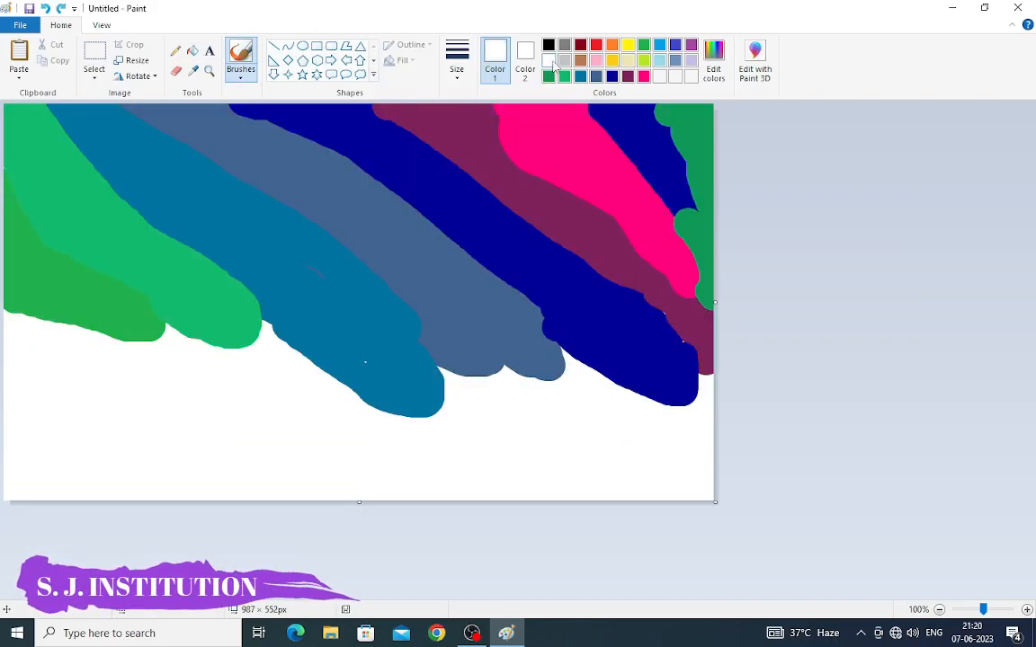
mouse_move(369, 179)
left_mouse_down()
mouse_move(409, 229)
mouse_move(323, 206)
mouse_move(440, 215)
mouse_move(389, 264)
left_mouse_up()
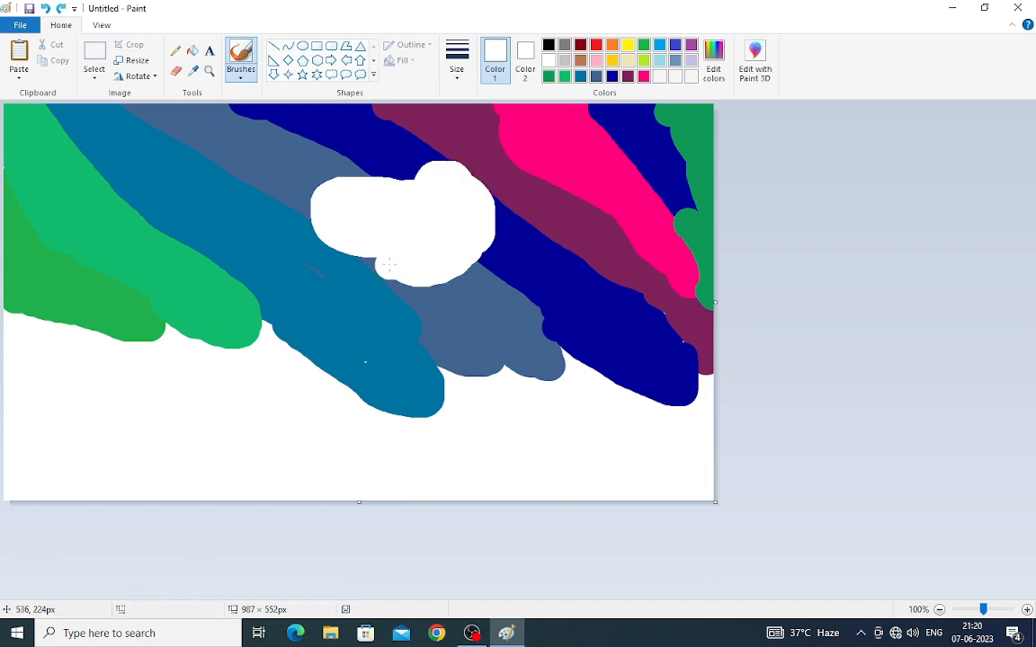
Resize the image to 8 px wide and back to 987 × 552 px without maintaining aspect ratio to blur the colours.
left_click(135, 60)
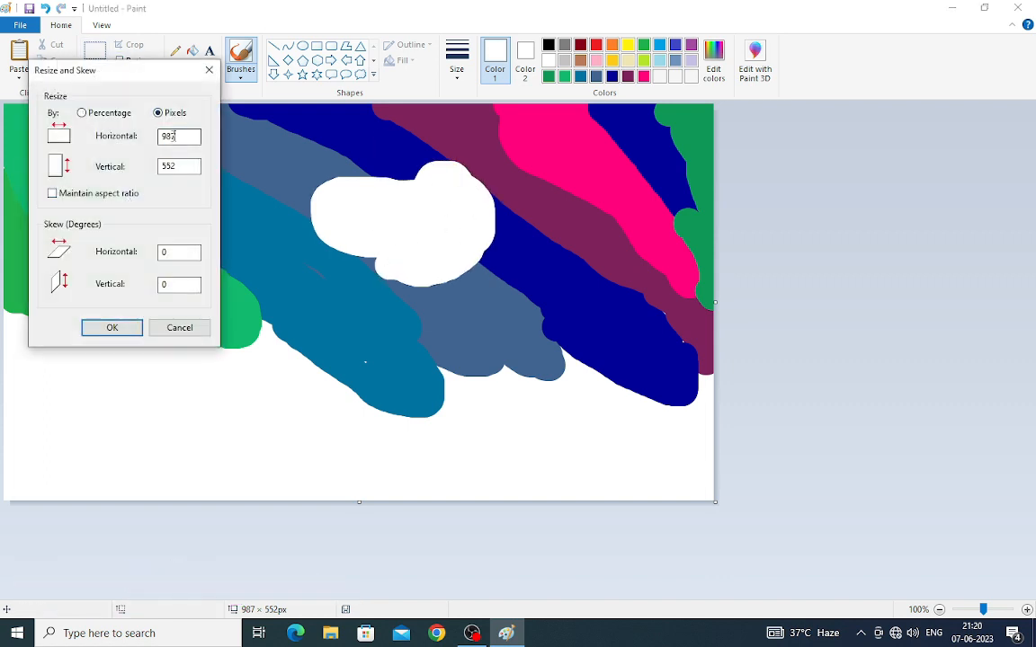
left_click(111, 327)
left_click(135, 60)
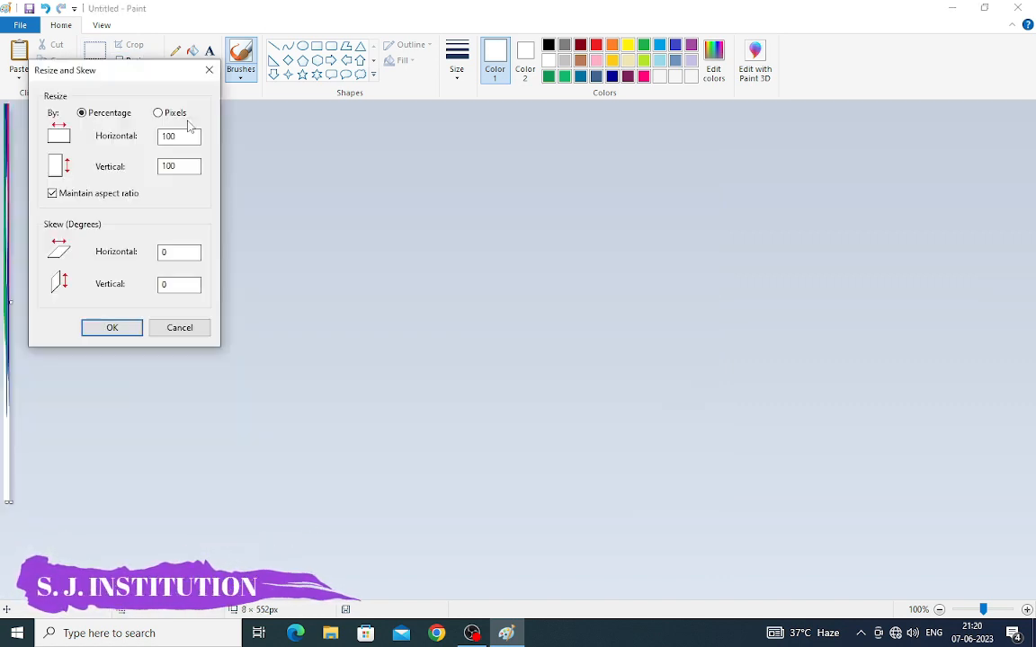
type("987")
left_click(135, 193)
left_click_drag(194, 167, 134, 166)
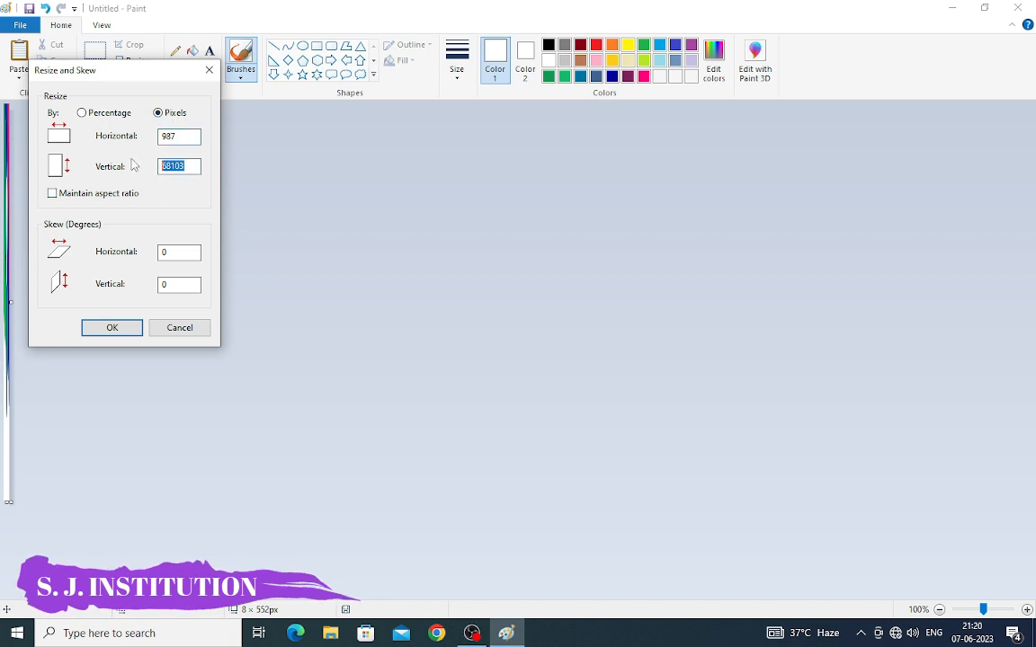
type("552")
left_click(125, 333)
Copy the upper part of the blurred image, about 982 × 312 px, and clear the selection.
left_click(95, 56)
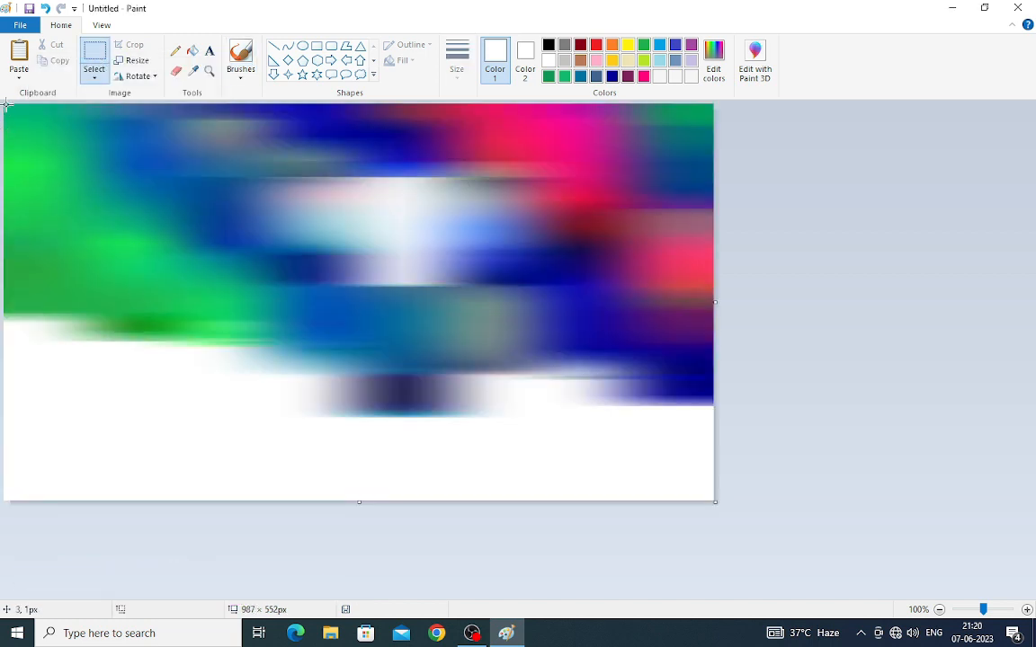
left_click_drag(709, 328, 713, 328)
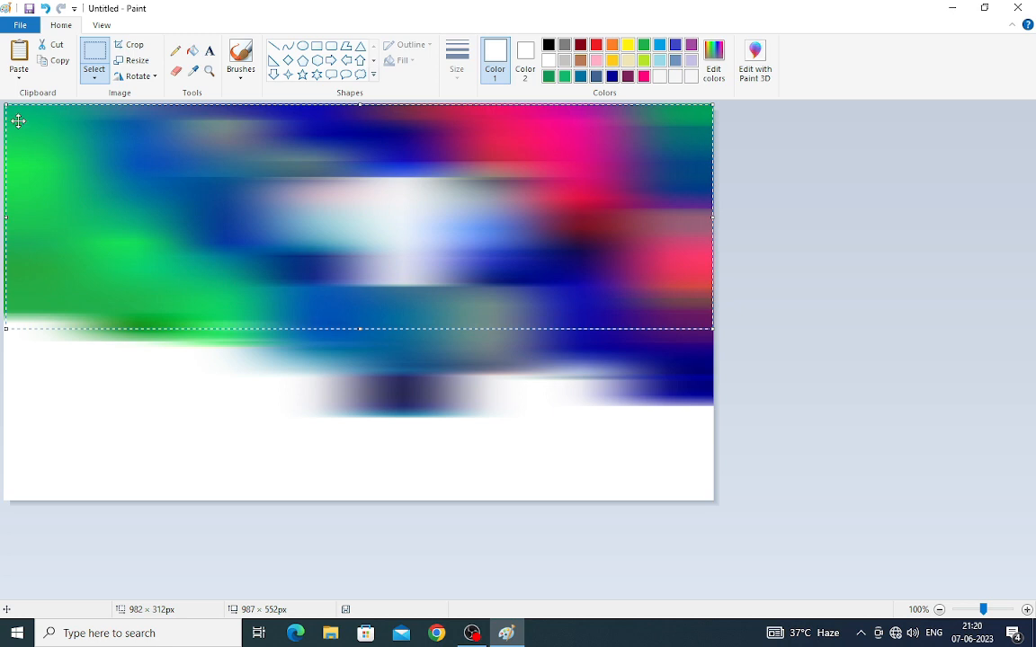
left_click(811, 310)
Blur the image again by resizing its width to 8 px and back to 987 px, keeping the height at 552 px.
left_click(138, 60)
left_click(159, 113)
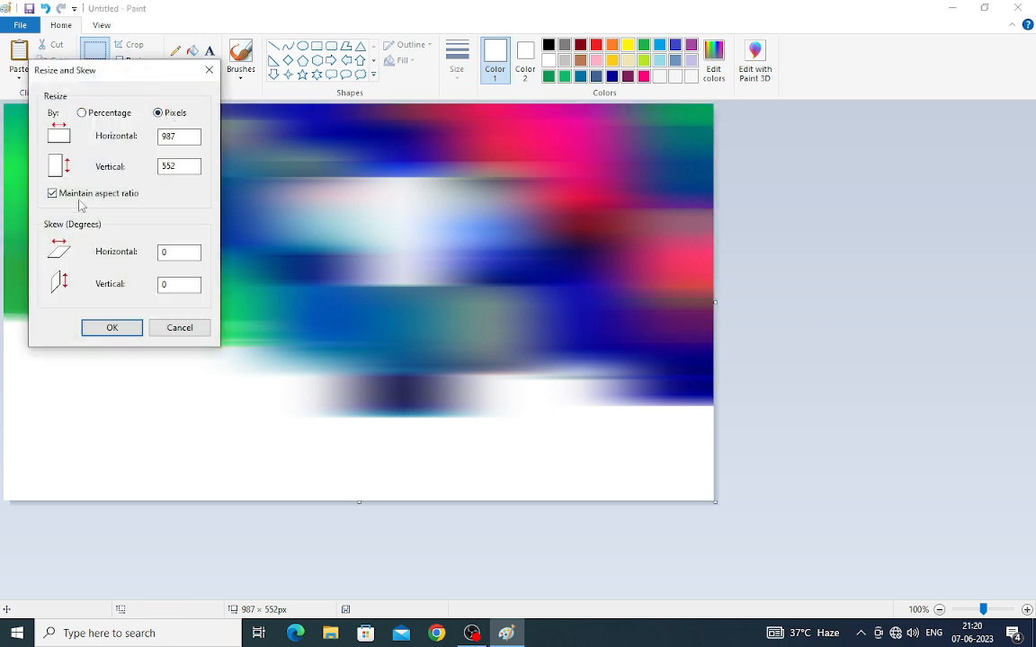
type("8")
key("Return")
left_click(137, 61)
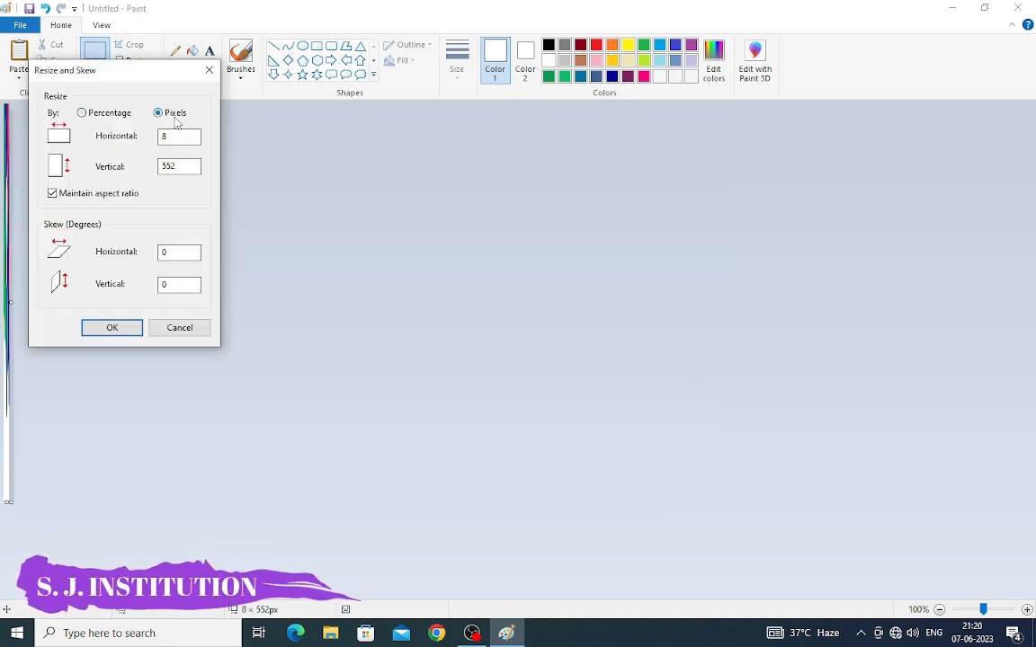
left_click(115, 326)
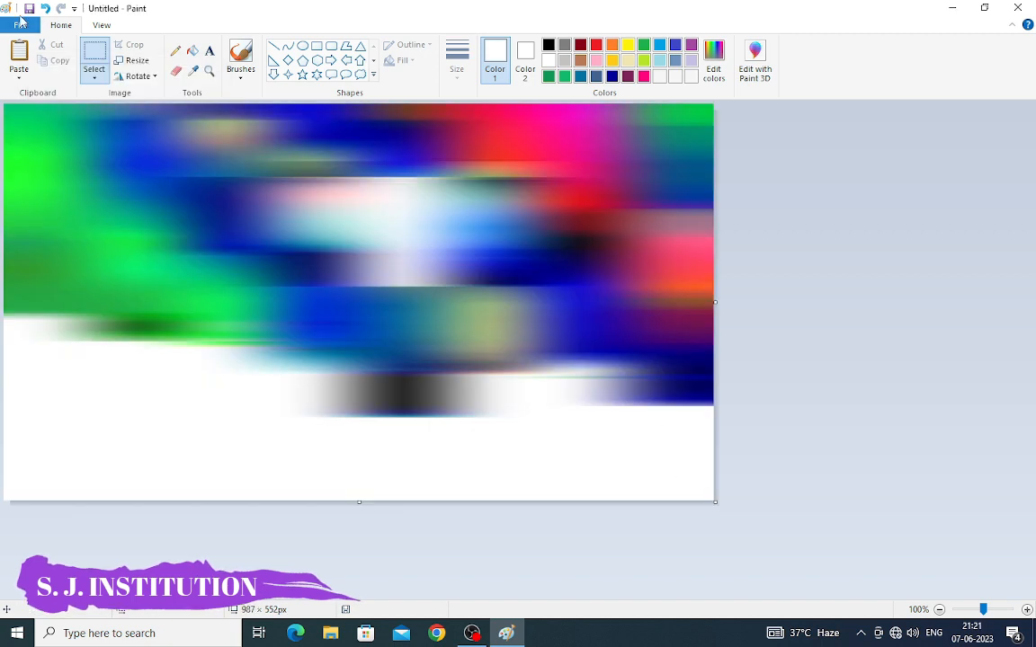
Paste the copied area, flip it vertically and fit it over the lower half of the canvas as a reflection.
left_click(19, 51)
left_click_drag(215, 170, 252, 347)
left_click(142, 77)
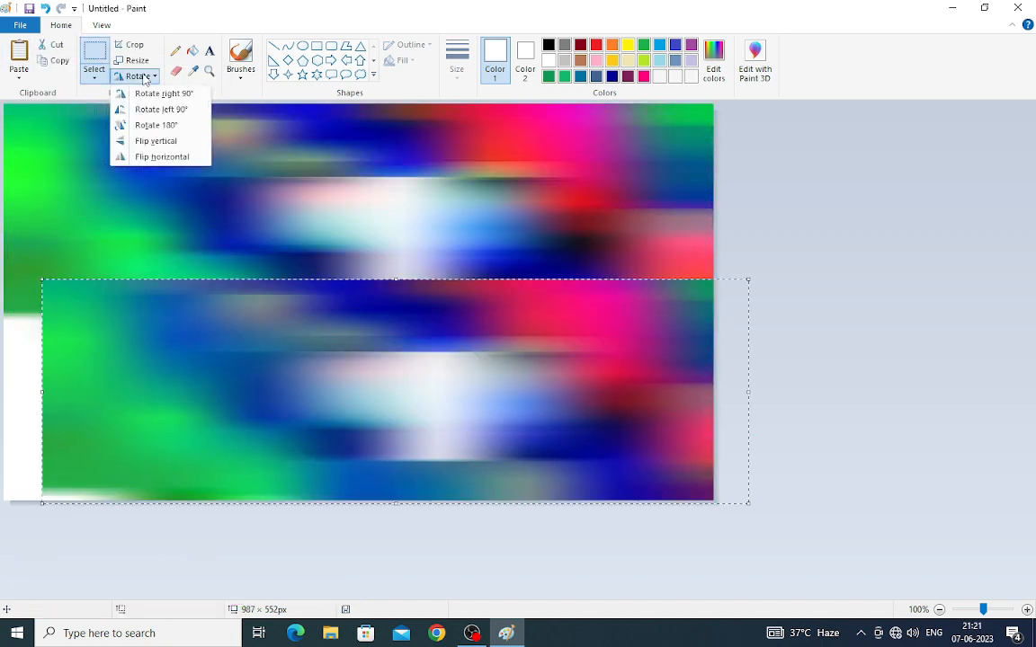
left_click(157, 141)
left_click_drag(392, 359, 359, 361)
left_click_drag(9, 402, 3, 402)
mouse_move(361, 509)
left_mouse_down()
mouse_move(359, 490)
mouse_move(359, 501)
left_mouse_up()
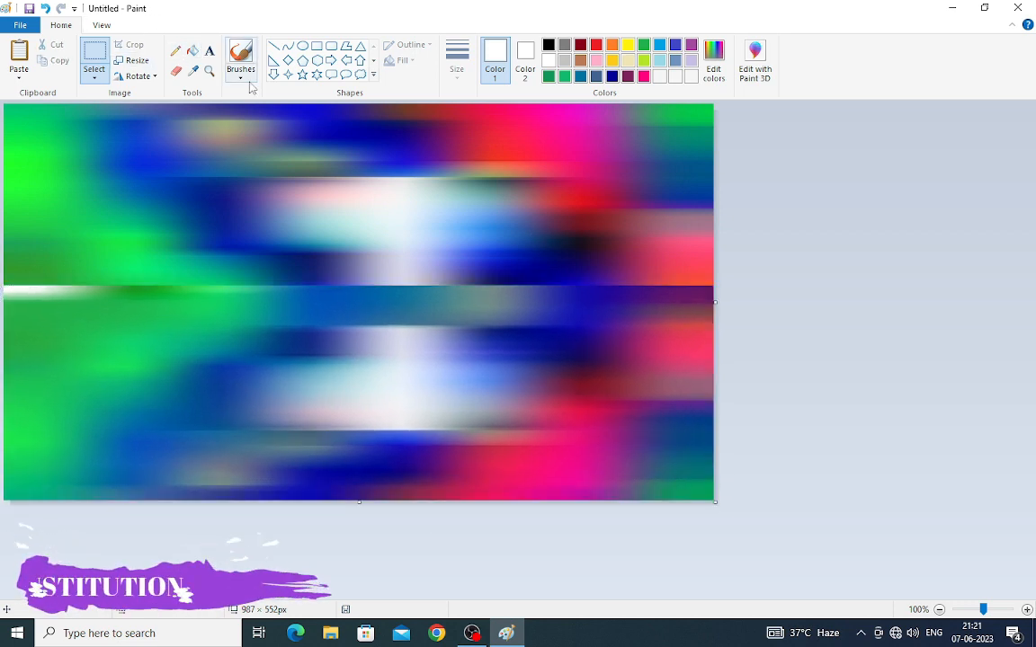
Draw a thick black horizontal line across the full canvas width along the seam above the reflection.
left_click(274, 46)
left_click(548, 45)
left_click(457, 58)
left_click(469, 180)
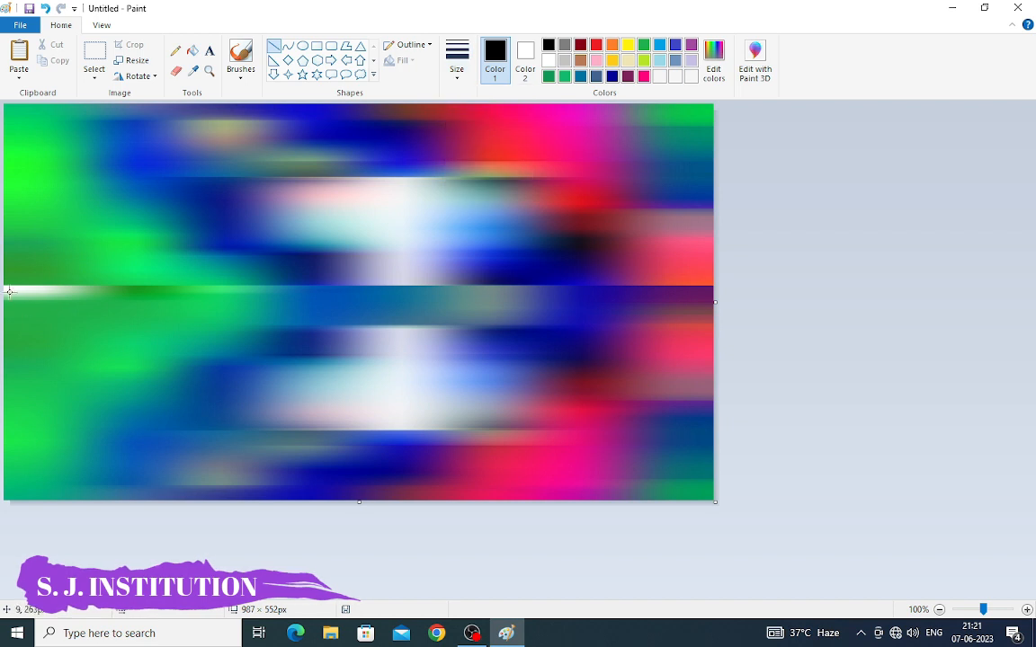
left_click_drag(4, 286, 713, 286)
Sketch a thin black hill outline across the canvas above the thick line with the Pencil.
left_click(175, 50)
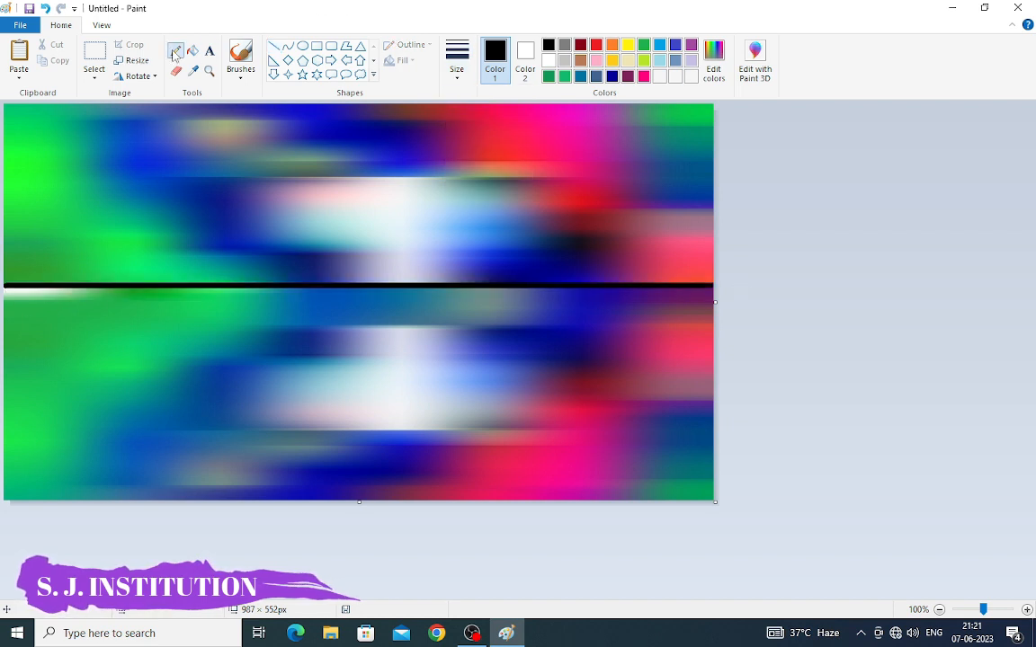
left_click(456, 65)
left_click(474, 134)
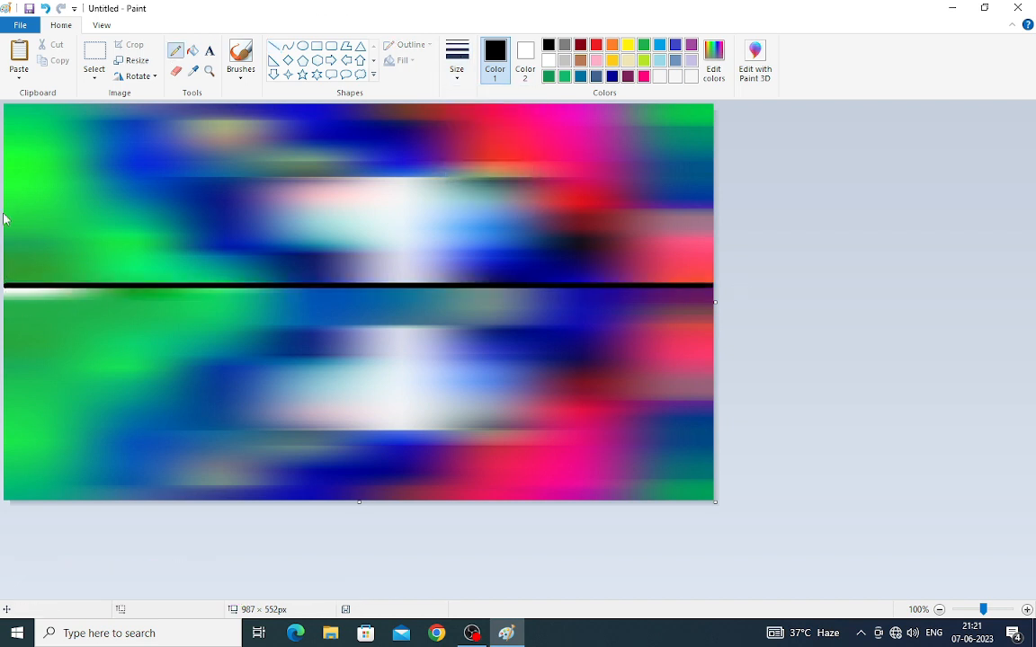
left_click_drag(227, 256, 237, 257)
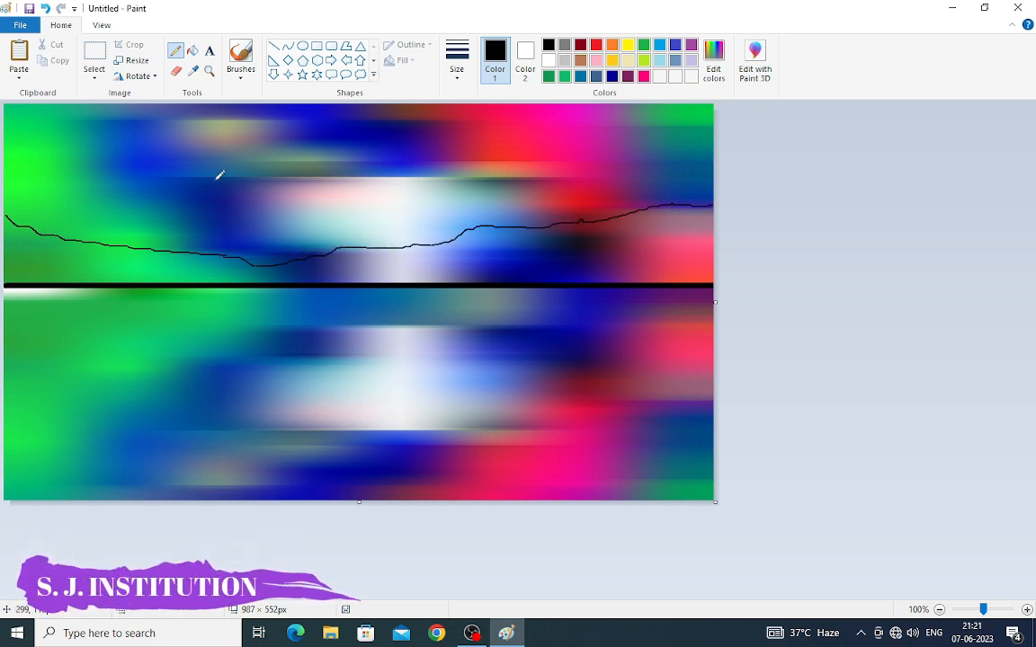
Brush solid black between the hill outline and the horizontal line to form a silhouette.
left_click(240, 55)
left_click_drag(12, 268, 468, 270)
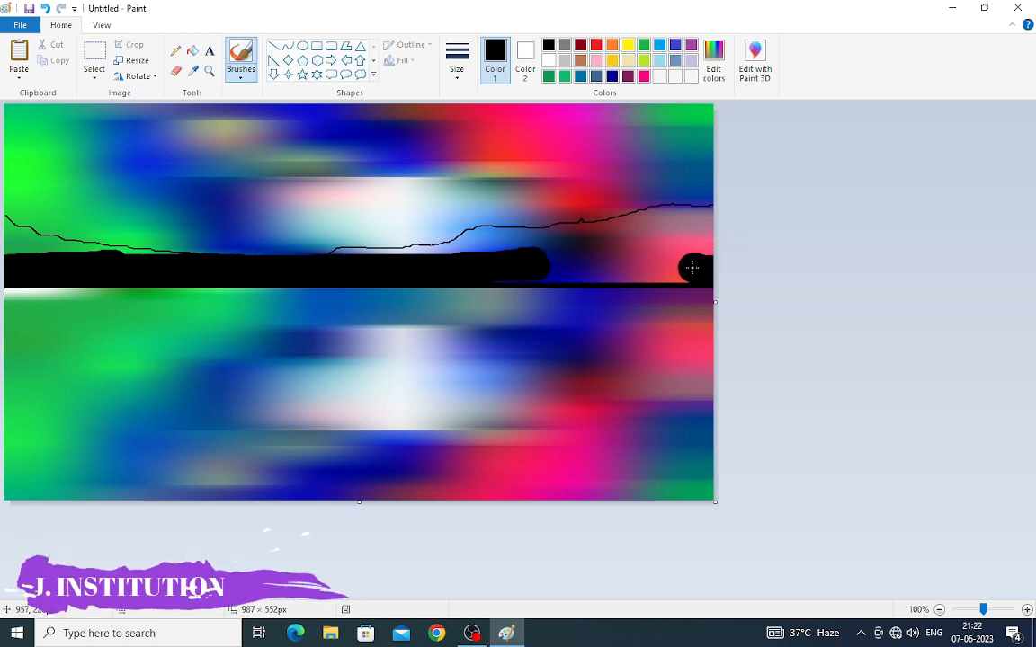
mouse_move(692, 267)
left_mouse_down()
mouse_move(478, 265)
mouse_move(534, 271)
mouse_move(699, 248)
mouse_move(711, 217)
mouse_move(367, 261)
mouse_move(693, 234)
mouse_move(326, 262)
mouse_move(10, 221)
left_mouse_up()
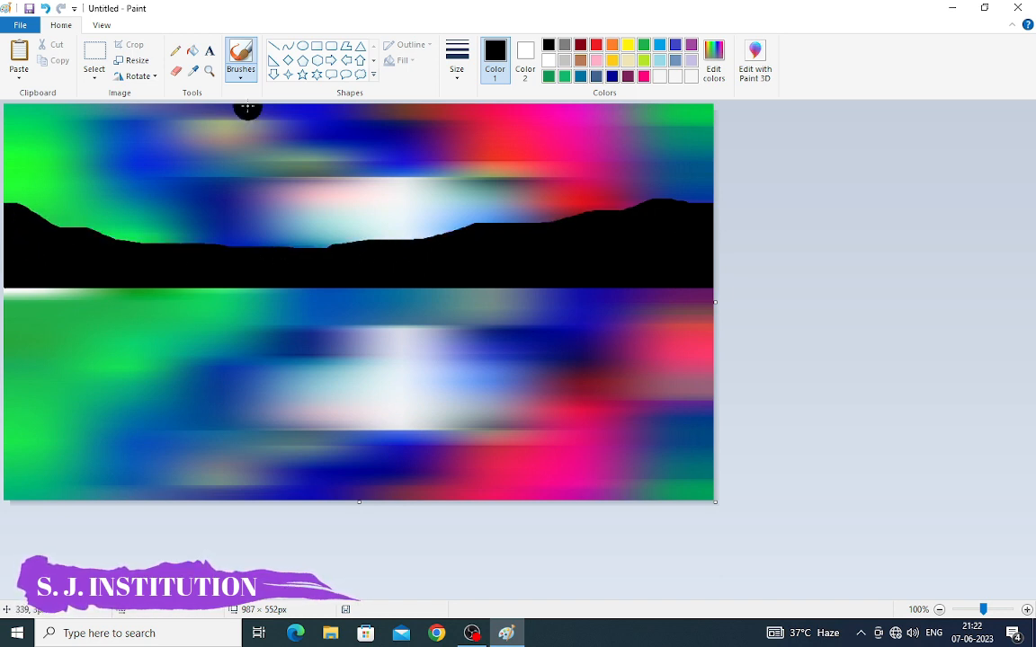
Extend the base of the black hill silhouette downward with straight black horizontal lines across the full canvas width.
left_click(273, 46)
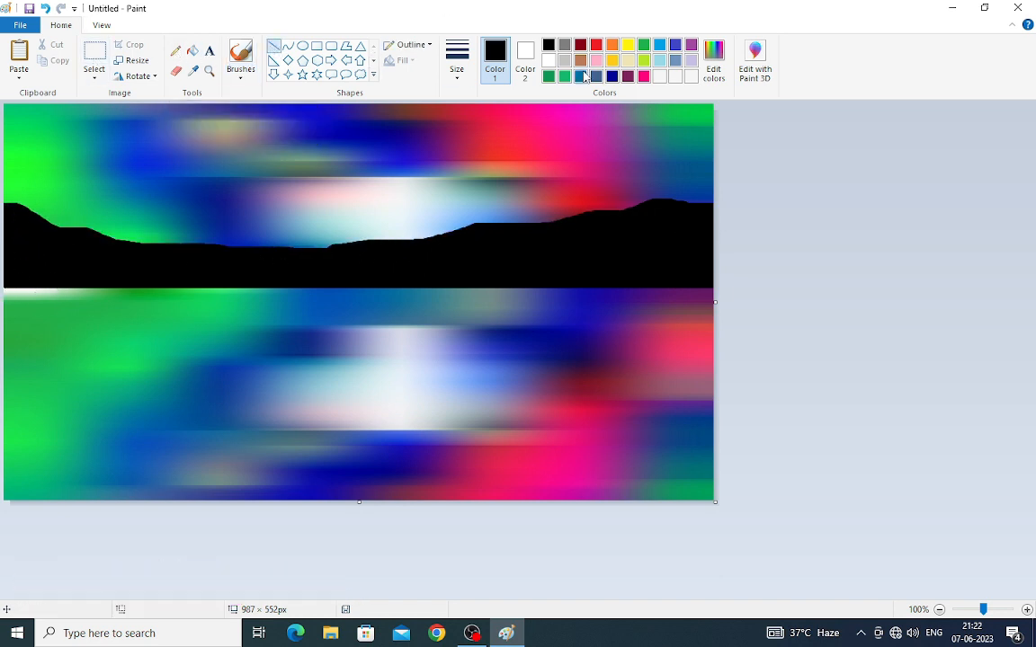
mouse_move(77, 294)
left_mouse_down()
mouse_move(706, 297)
mouse_move(655, 293)
left_mouse_up()
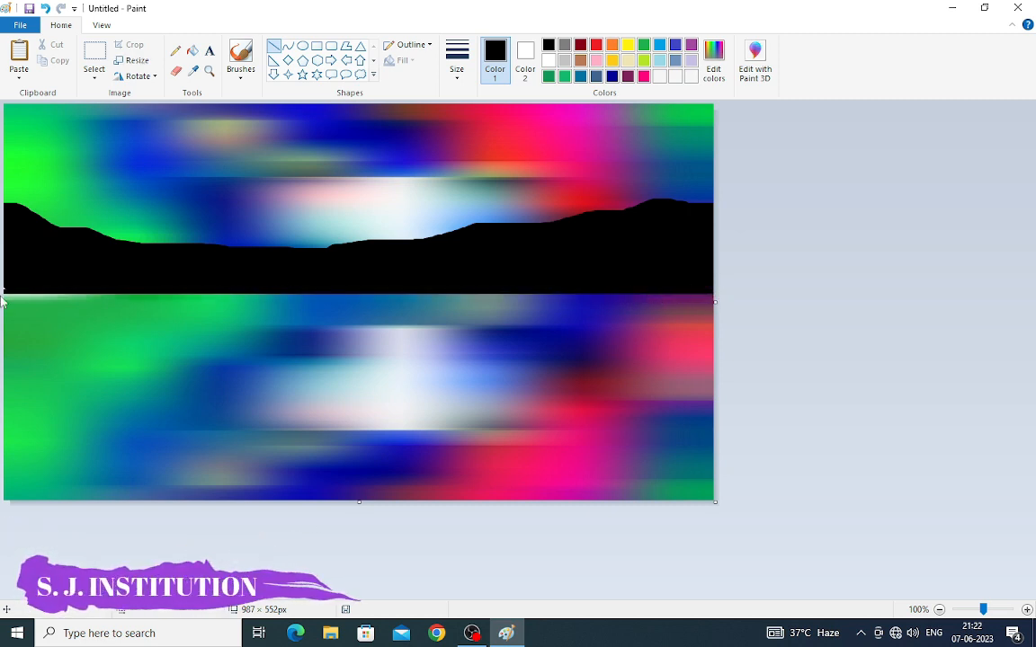
left_click_drag(69, 300, 725, 303)
key("Down")
key("Up")
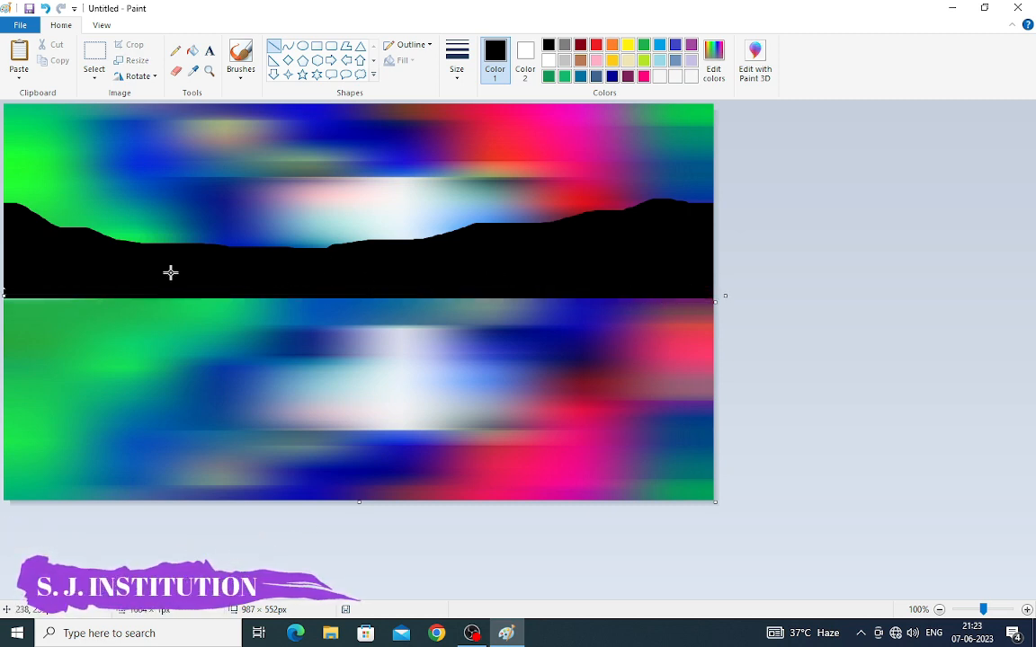
Outline a black bank at each side edge of the water and brush both solid black.
left_click(241, 53)
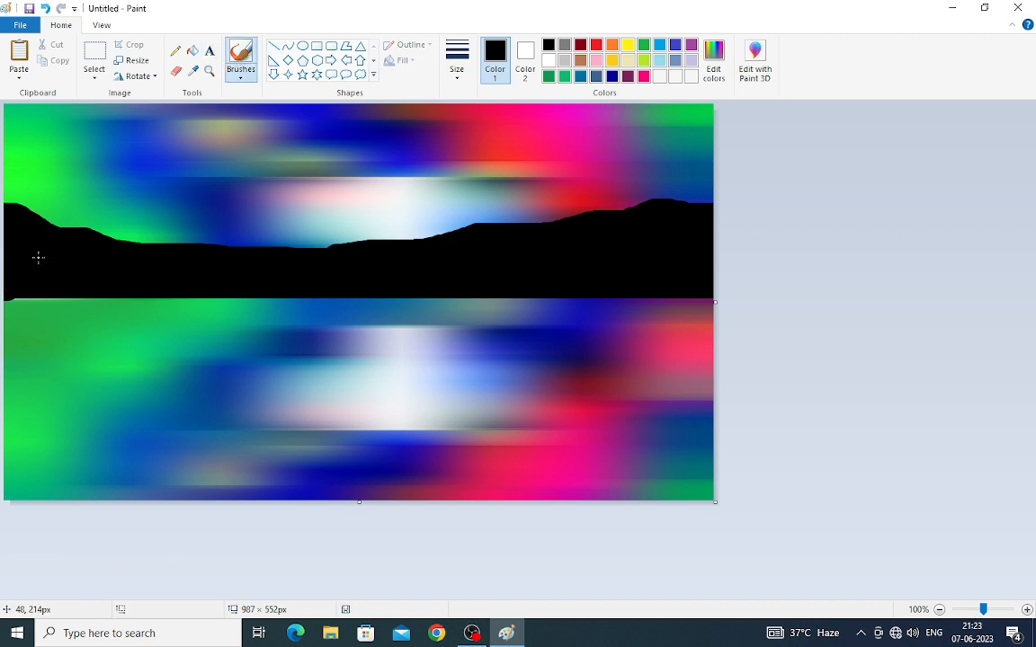
left_click(241, 73)
left_click(241, 99)
left_click(457, 68)
left_click(459, 133)
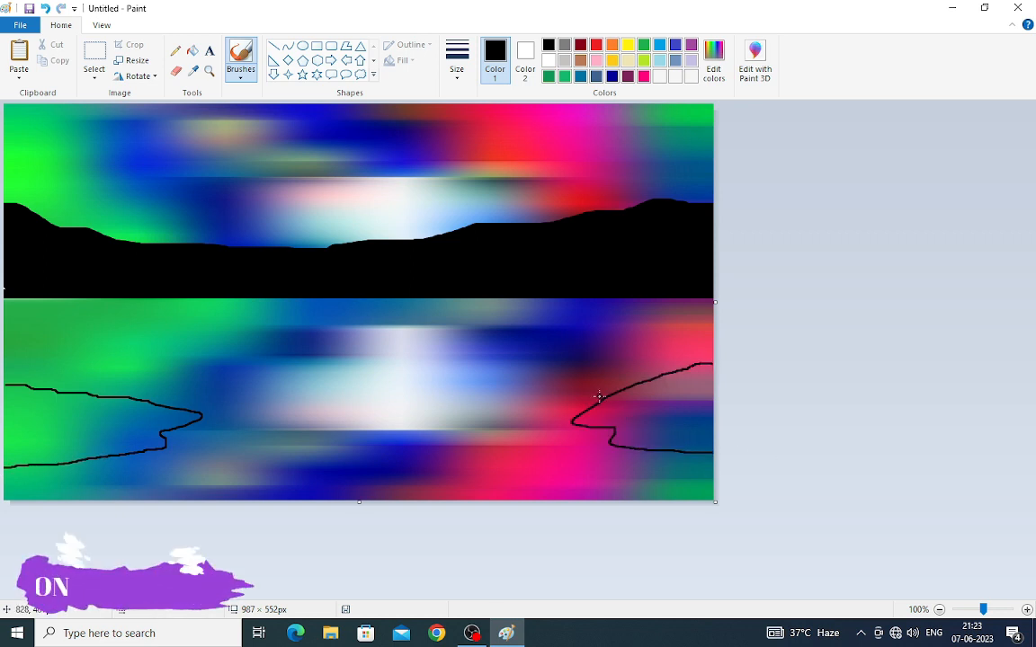
mouse_move(705, 375)
left_mouse_down()
mouse_move(578, 414)
mouse_move(633, 406)
mouse_move(633, 425)
mouse_move(667, 439)
mouse_move(621, 376)
left_mouse_up()
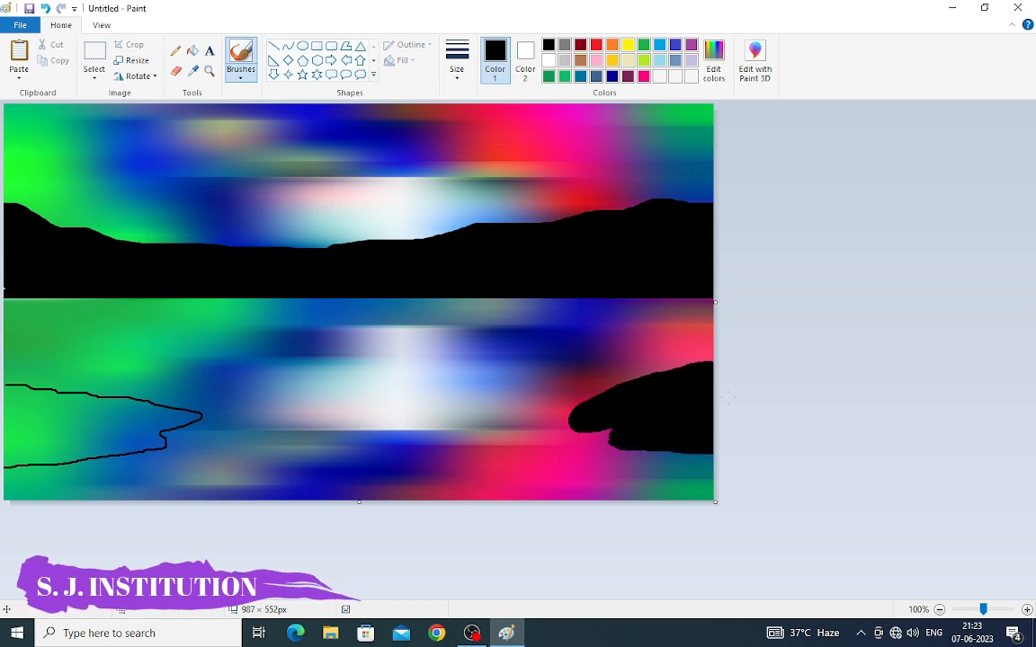
mouse_move(5, 389)
left_mouse_down()
mouse_move(197, 416)
mouse_move(14, 396)
mouse_move(76, 439)
mouse_move(149, 447)
left_mouse_up()
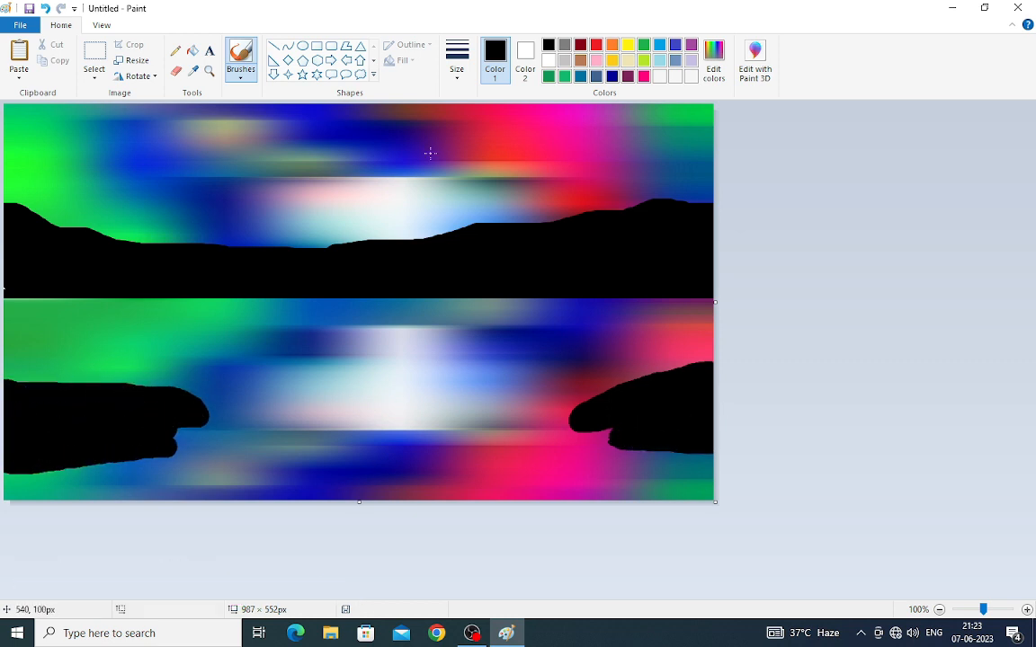
Draw a white ellipse with solid outline and fill, about 225 × 199 px, over the middle of the sky.
left_click(548, 62)
left_click(457, 60)
left_click(303, 45)
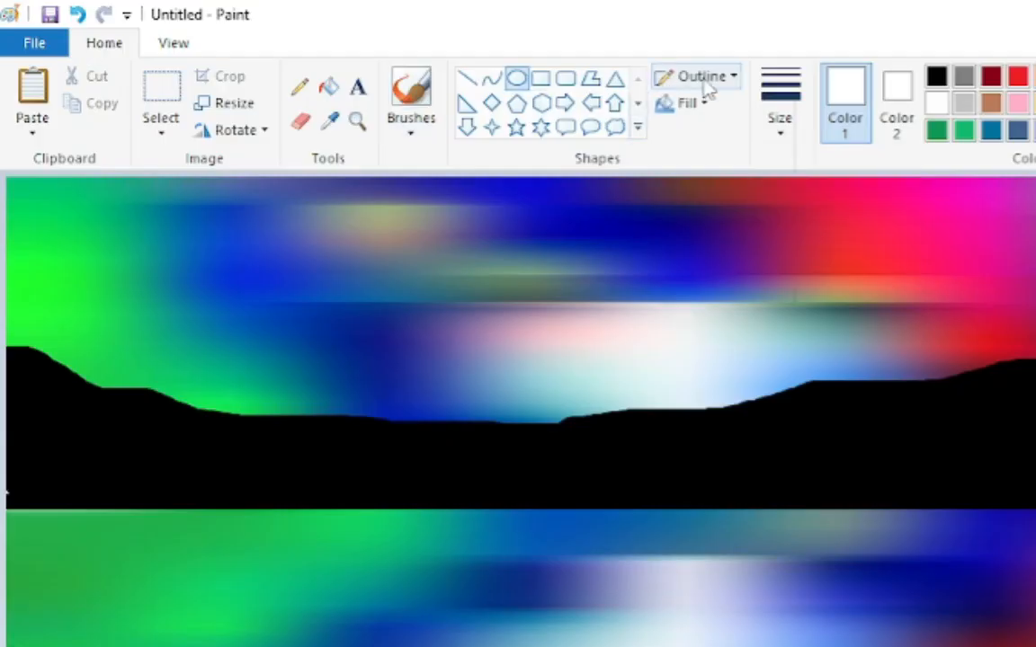
left_click(413, 47)
left_click(402, 65)
left_click(403, 61)
left_click(404, 96)
left_click_drag(548, 218, 825, 462)
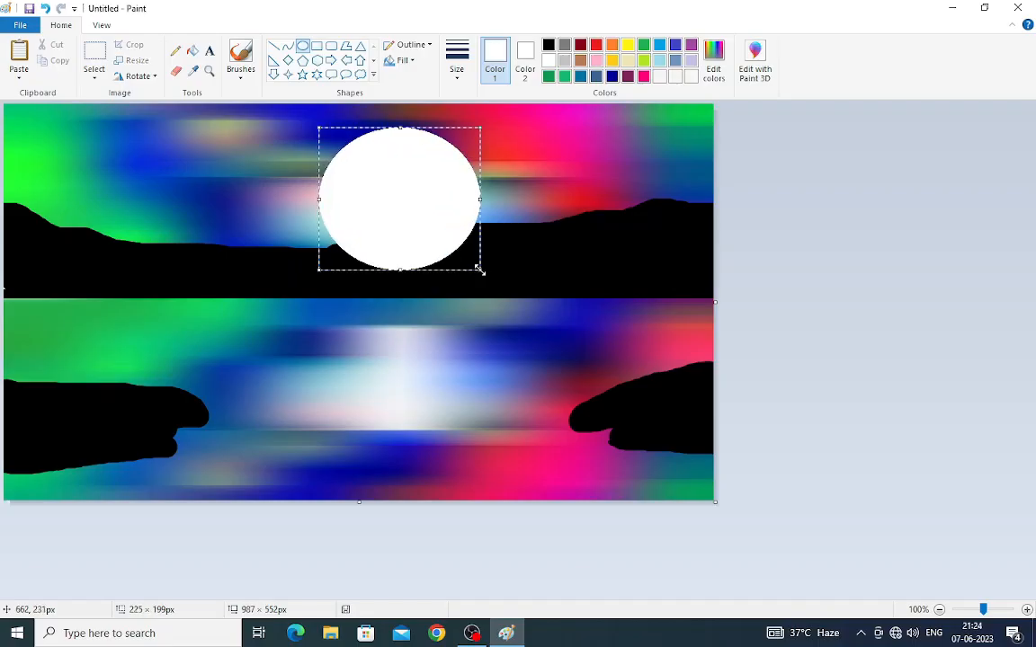
Resize the white moon to about 209 × 192 px and position it just above the middle of the hills.
left_click_drag(686, 217, 688, 204)
left_click_drag(708, 317, 729, 308)
left_click_drag(426, 180, 426, 176)
left_click_drag(334, 109, 343, 122)
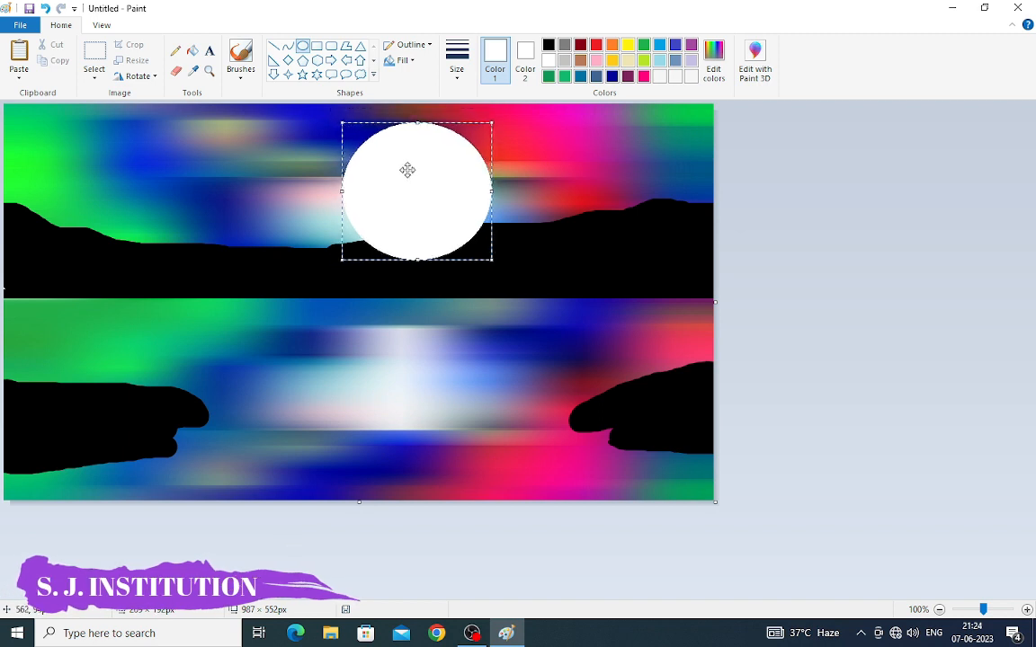
left_click_drag(408, 170, 399, 163)
Brush black over the lower part of the moon so it sits behind the hill ridge.
left_click(241, 59)
left_click(549, 44)
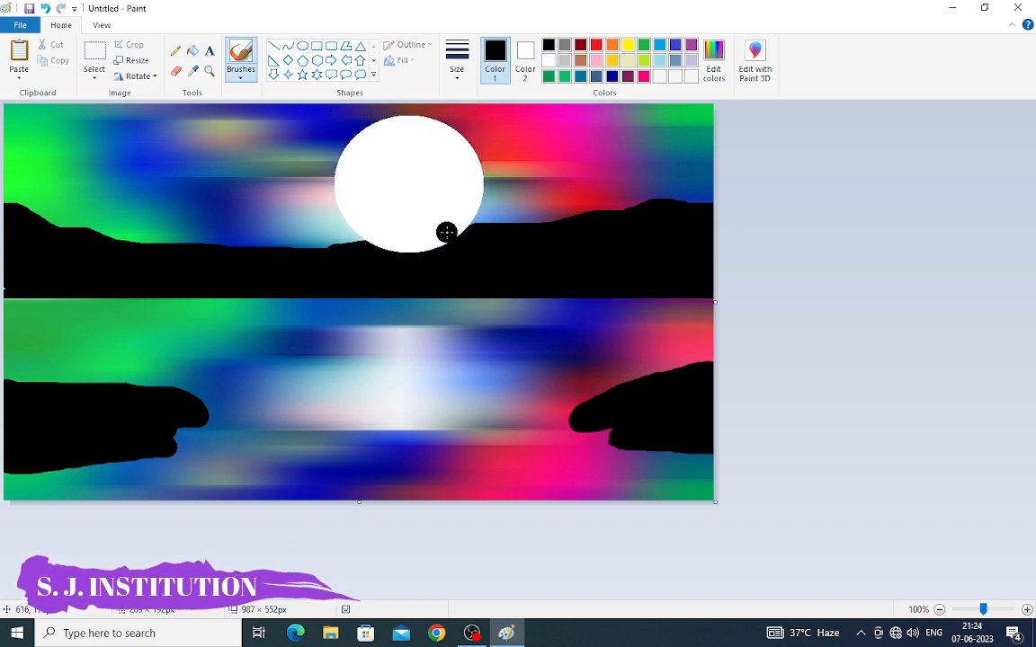
left_click_drag(334, 233, 422, 214)
left_click_drag(376, 251, 519, 253)
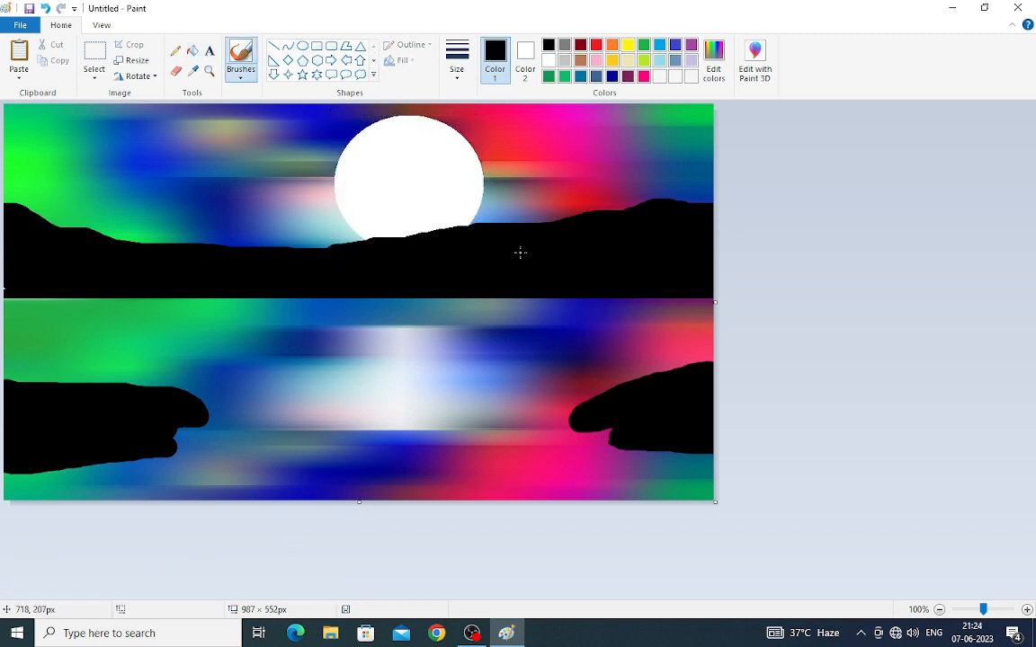
Widen the canvas to 1252 px and draw a cluster of thin black horizontal lines on the blank strip.
left_click_drag(720, 303, 905, 303)
left_click(273, 45)
left_click(458, 65)
left_click(494, 192)
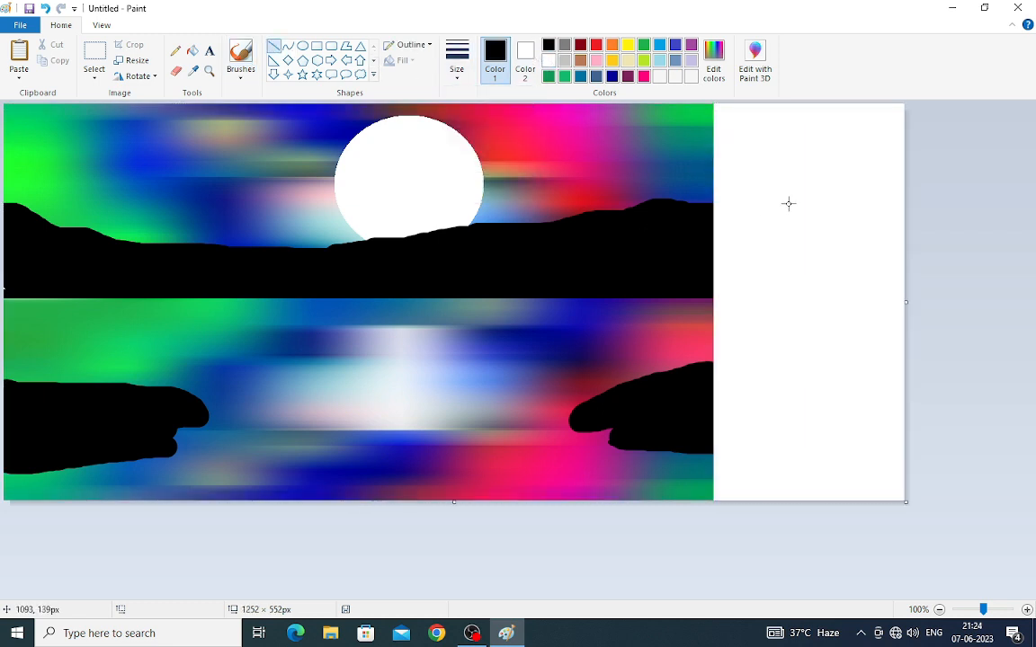
left_click_drag(757, 194, 863, 194)
left_click(427, 46)
left_click(431, 79)
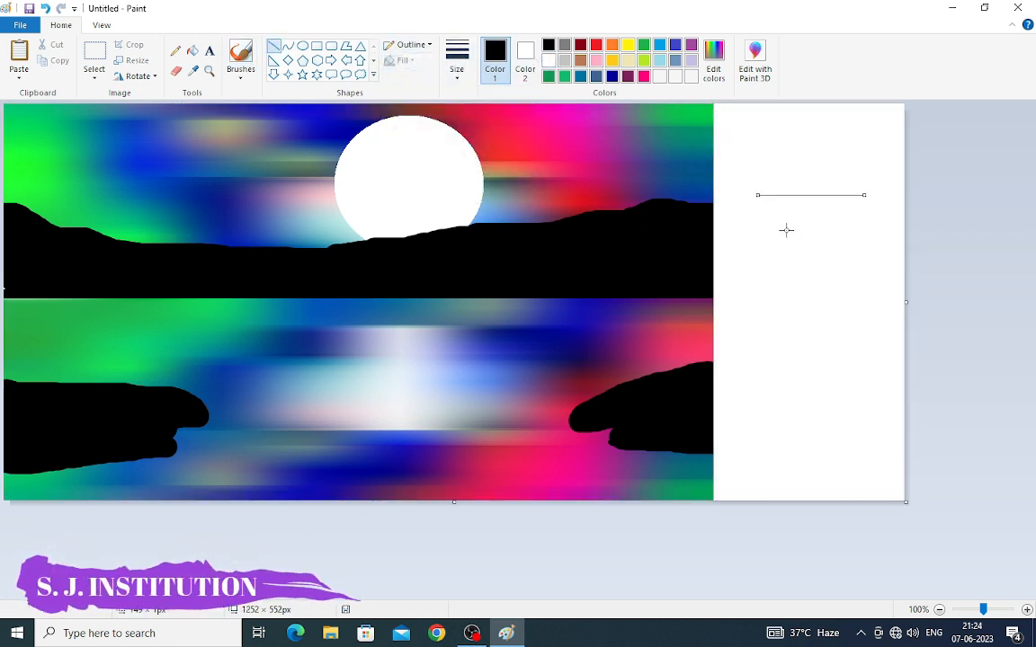
left_click_drag(759, 200, 872, 198)
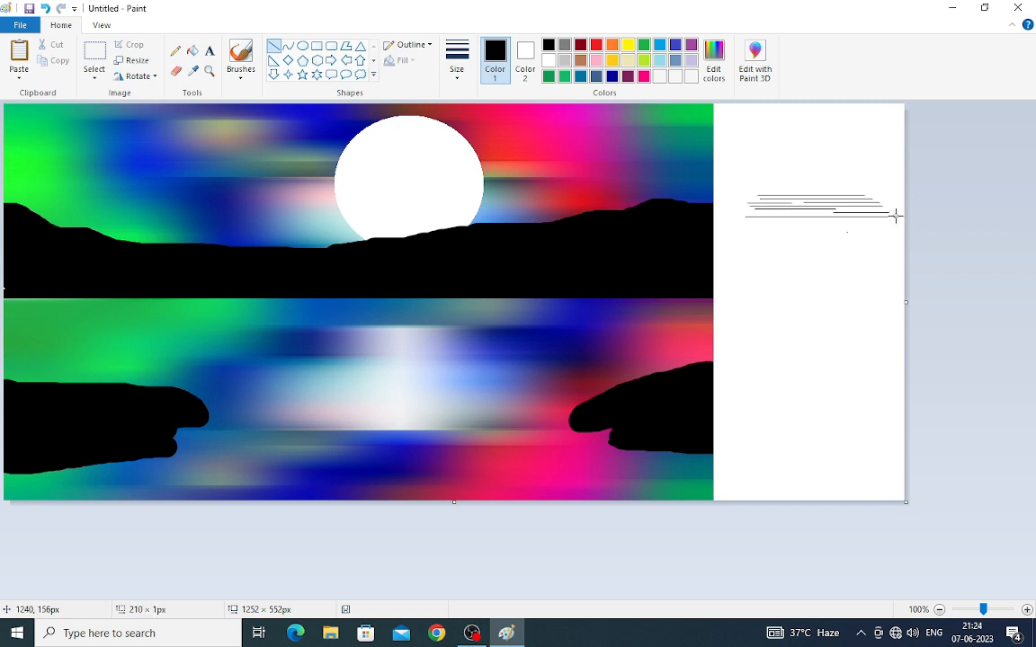
left_click_drag(754, 211, 894, 223)
left_click(808, 239)
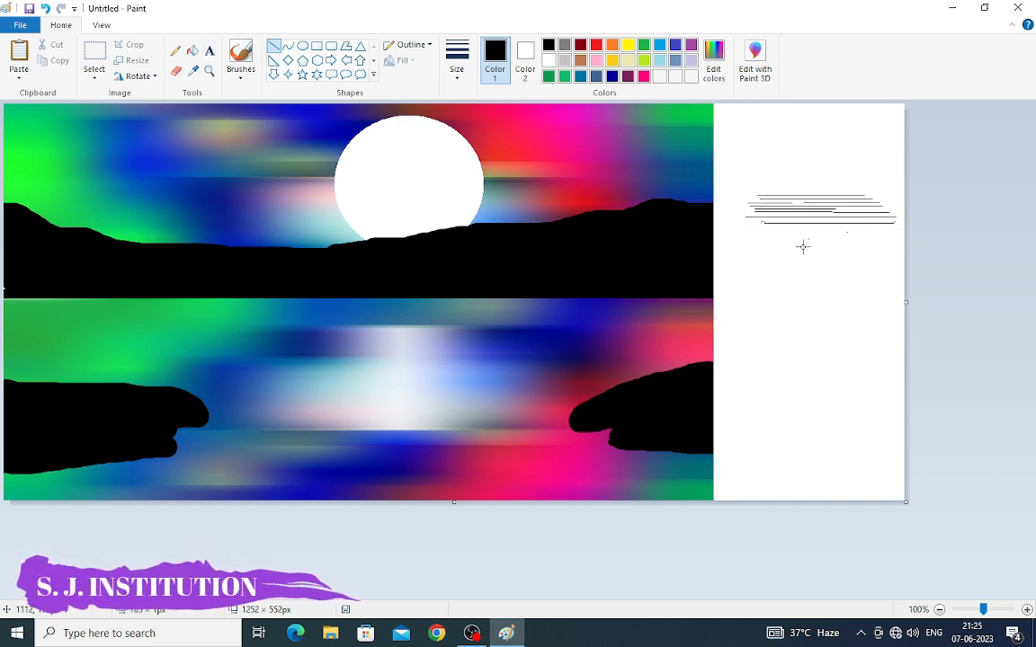
left_click(803, 246)
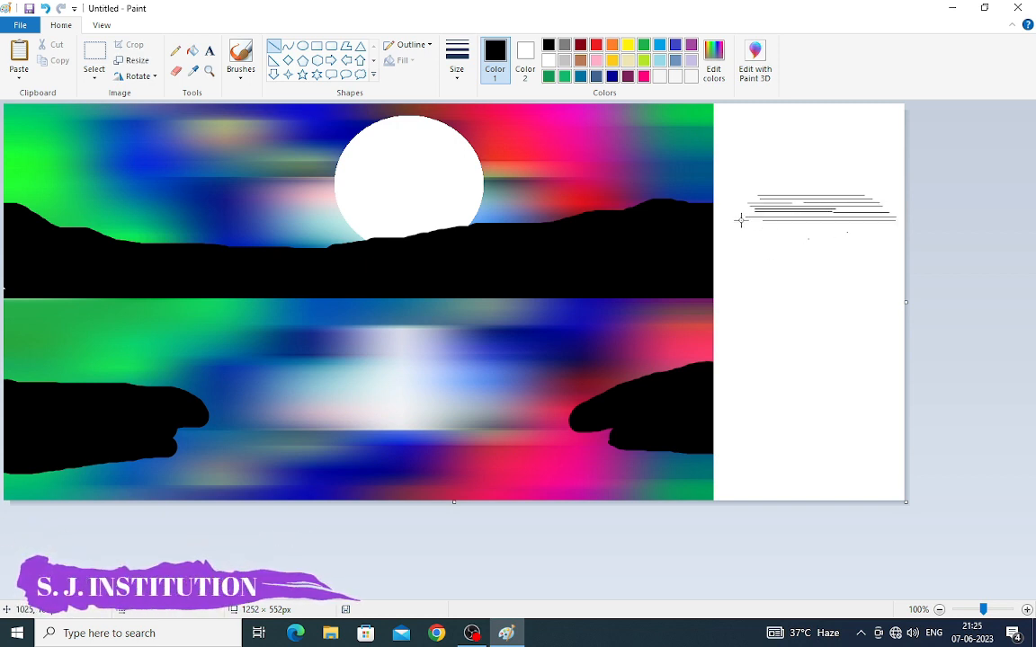
Select the line cluster with a transparent background, copy it and place it as ripples at the water's left end below the hills.
left_click(94, 54)
left_click_drag(732, 166, 903, 239)
mouse_move(818, 202)
left_mouse_down()
mouse_move(267, 321)
mouse_move(44, 311)
left_mouse_up()
left_click(94, 77)
left_click(117, 212)
key("ctrl+c")
left_click(21, 56)
left_click_drag(67, 147, 41, 322)
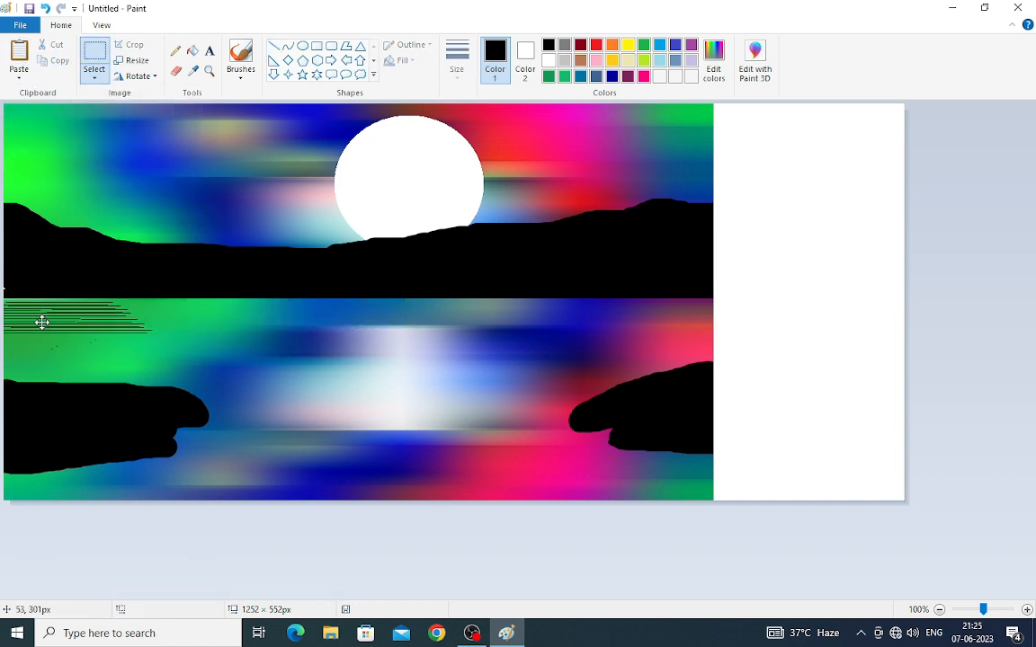
Paste more copies of the ripple lines and overlap them along the left half of the water below the hills.
key("ctrl+v")
left_click_drag(77, 136, 157, 307)
key("ctrl+v")
left_click_drag(77, 143, 203, 345)
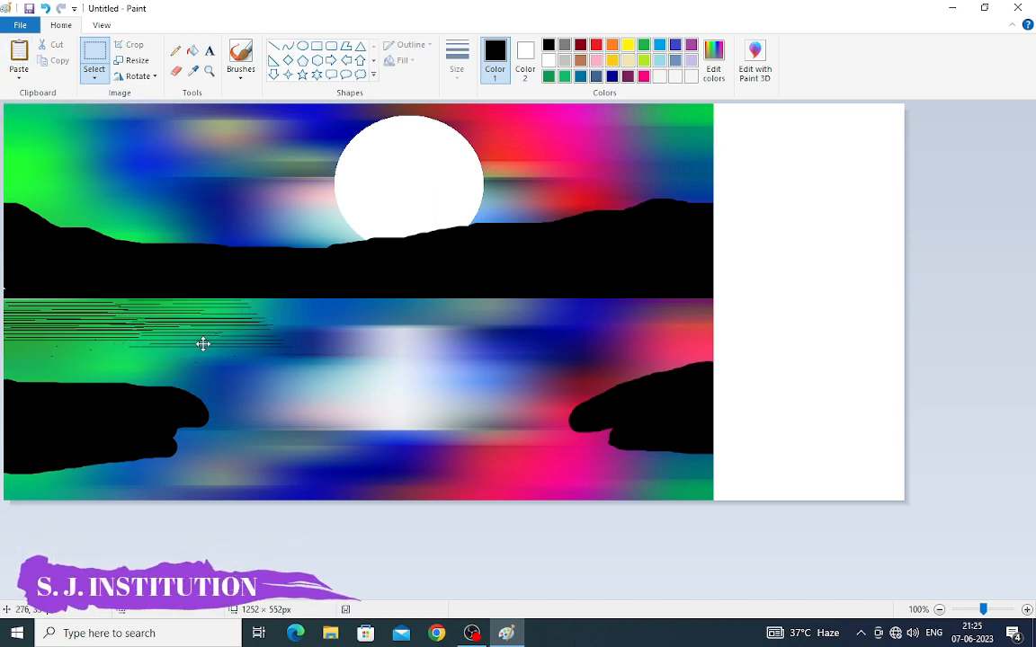
key("ctrl+v")
left_click_drag(69, 149, 261, 314)
Paste further copies of the ripple lines along the right half of the water below the hills.
key("ctrl+v")
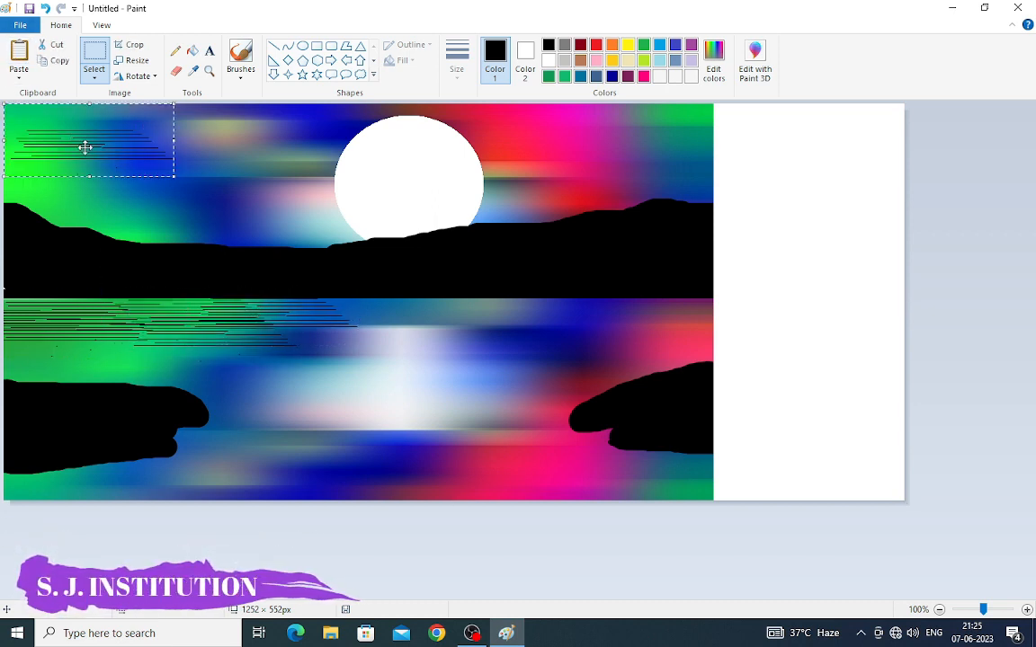
left_click_drag(99, 136, 538, 310)
key("ctrl+v")
left_click_drag(81, 142, 675, 331)
key("ctrl+v")
left_click_drag(112, 150, 651, 331)
Paste copies of the ripple lines beneath the two black banks in the lower corners of the water.
key("ctrl+v")
left_click(18, 56)
left_click_drag(66, 144, 620, 469)
left_click(17, 72)
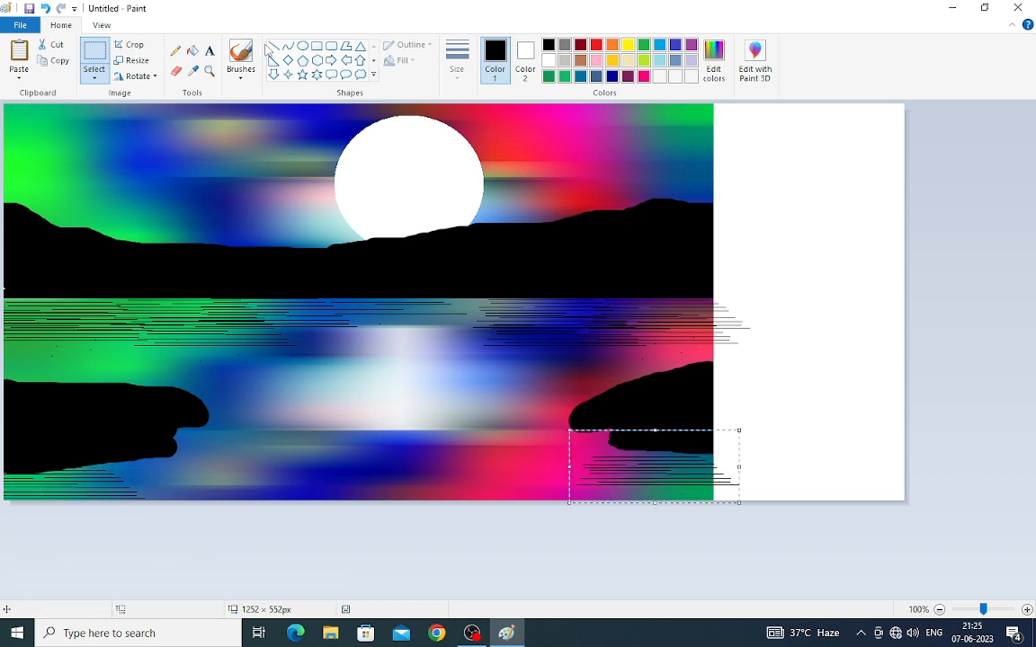
Draw a stack of white horizontal lines on the water directly below the moon as its reflection.
left_click(273, 46)
left_click(549, 61)
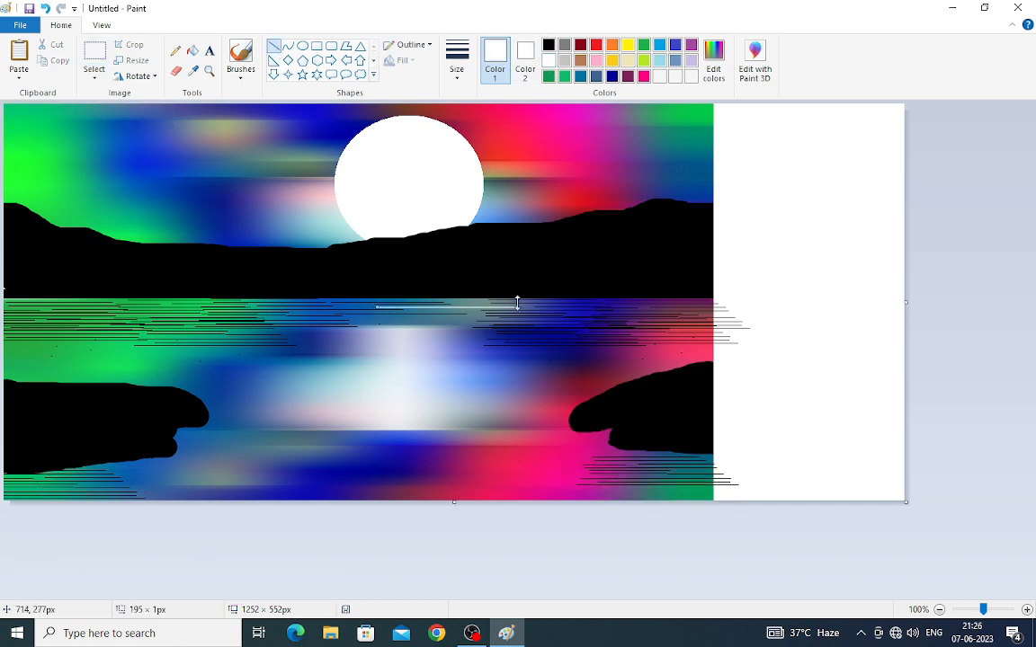
left_click_drag(506, 301, 504, 304)
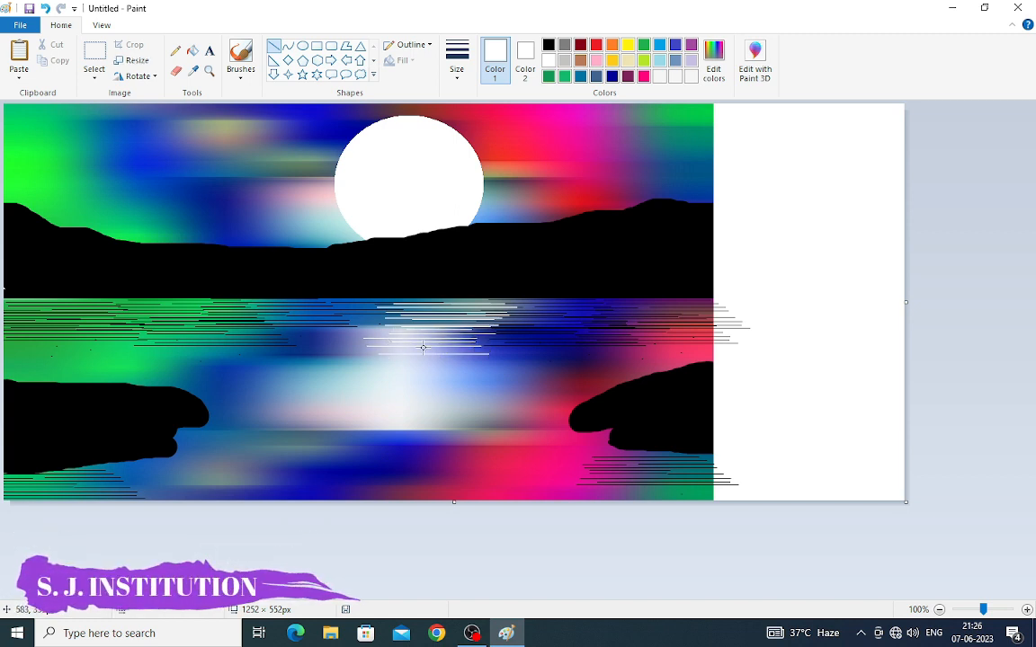
Spray white specks with the Airbrush over the moon's reflection and across the left part of the sky.
left_click(240, 73)
left_click(243, 97)
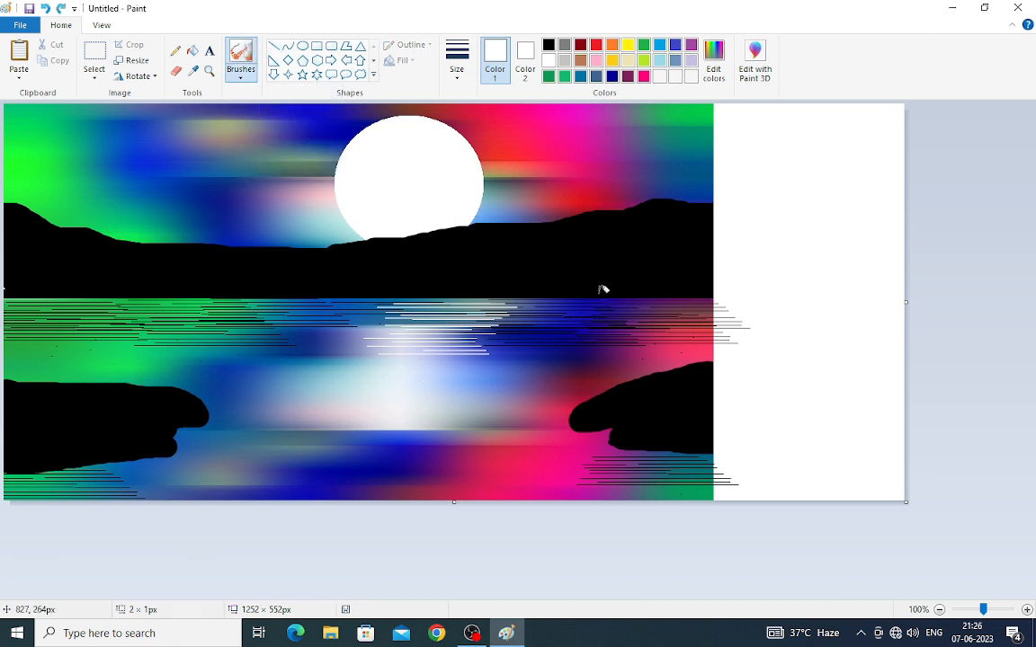
left_click_drag(369, 305, 484, 308)
key("ctrl+z")
left_click_drag(411, 316, 513, 328)
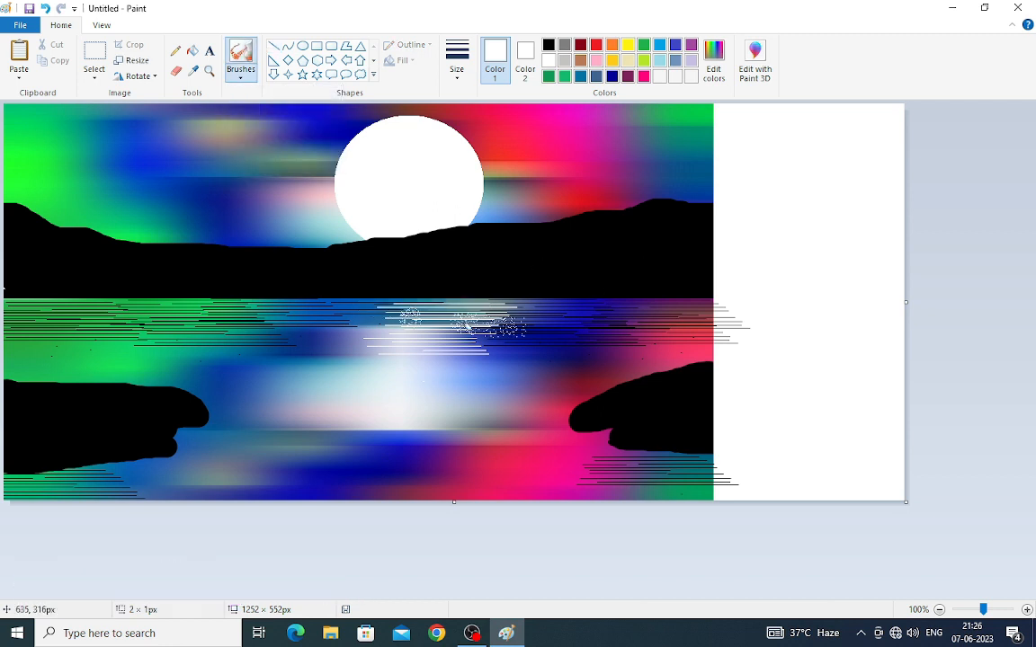
left_click_drag(365, 401, 440, 352)
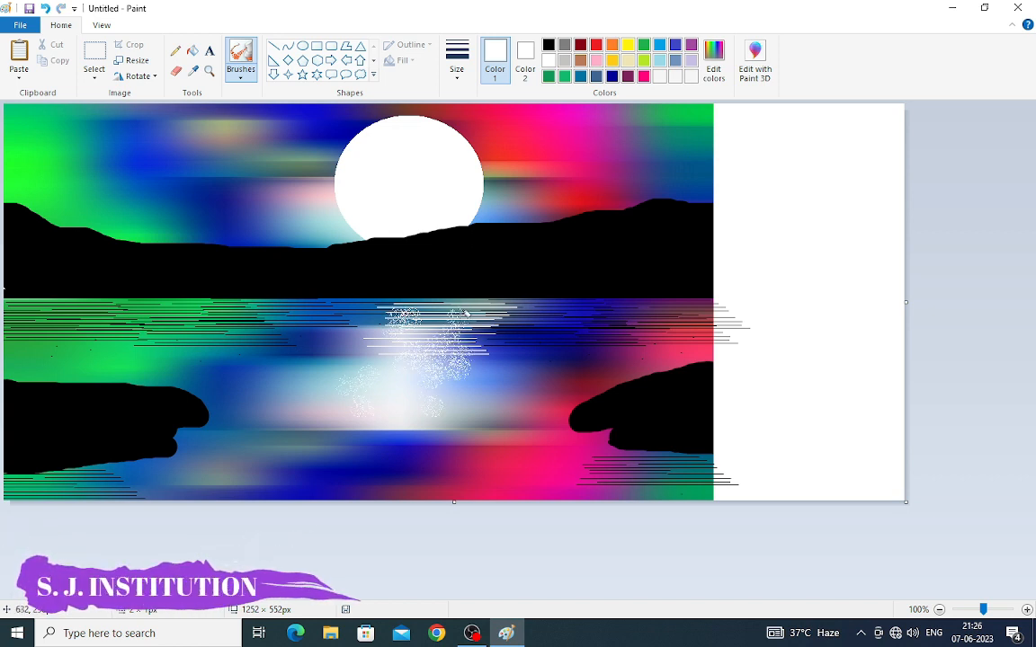
left_click_drag(154, 152, 251, 204)
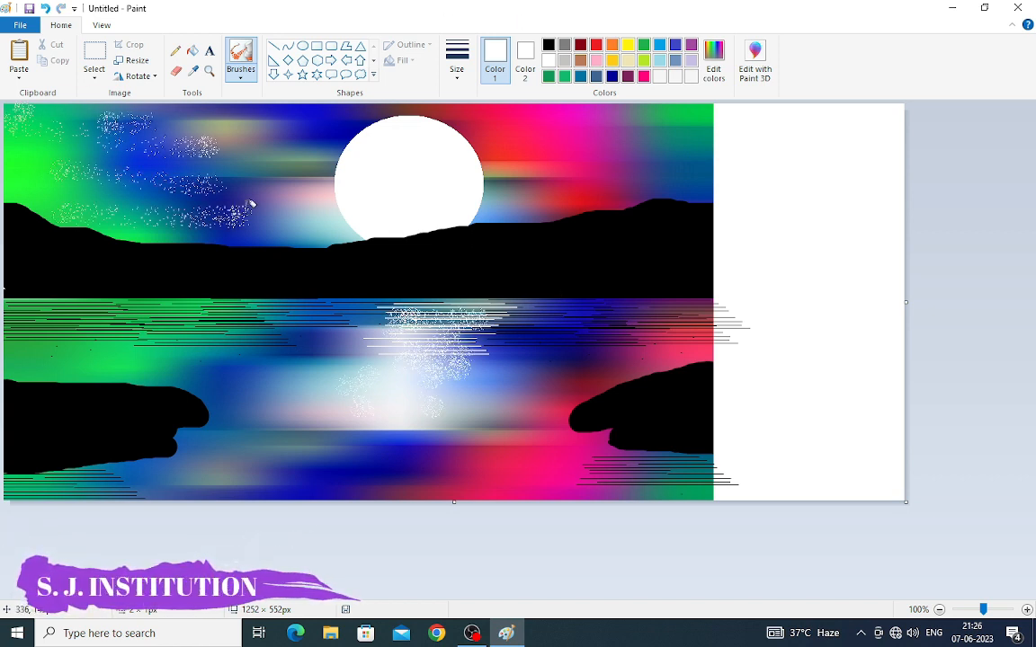
Sketch thin black grass blades with the Pencil along the whole hill ridge and the tops of both banks.
left_click(239, 74)
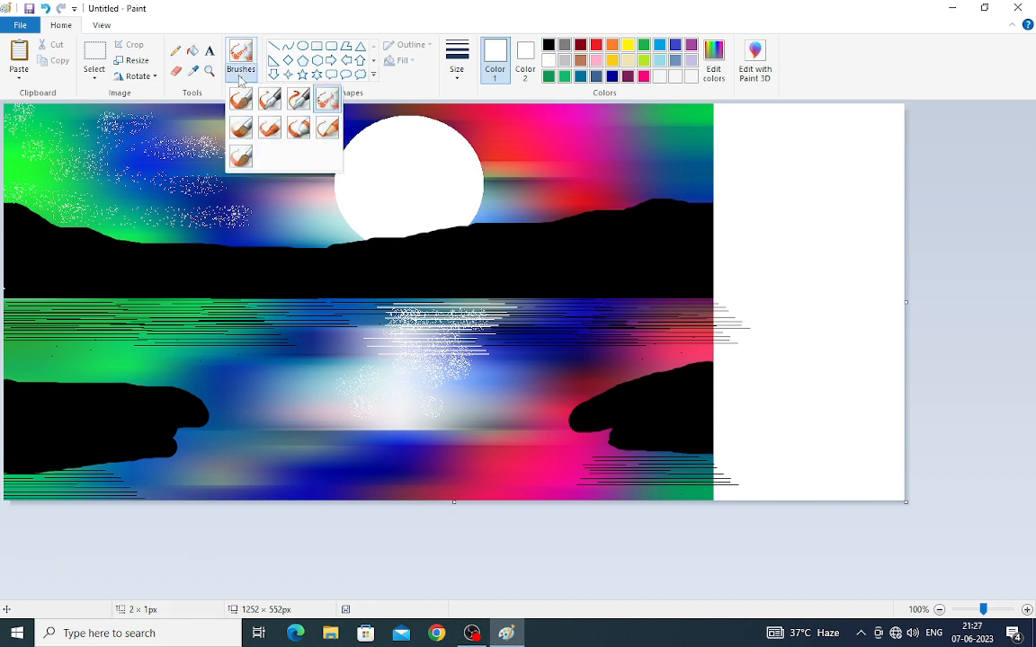
left_click(179, 49)
left_click(464, 75)
left_click(485, 184)
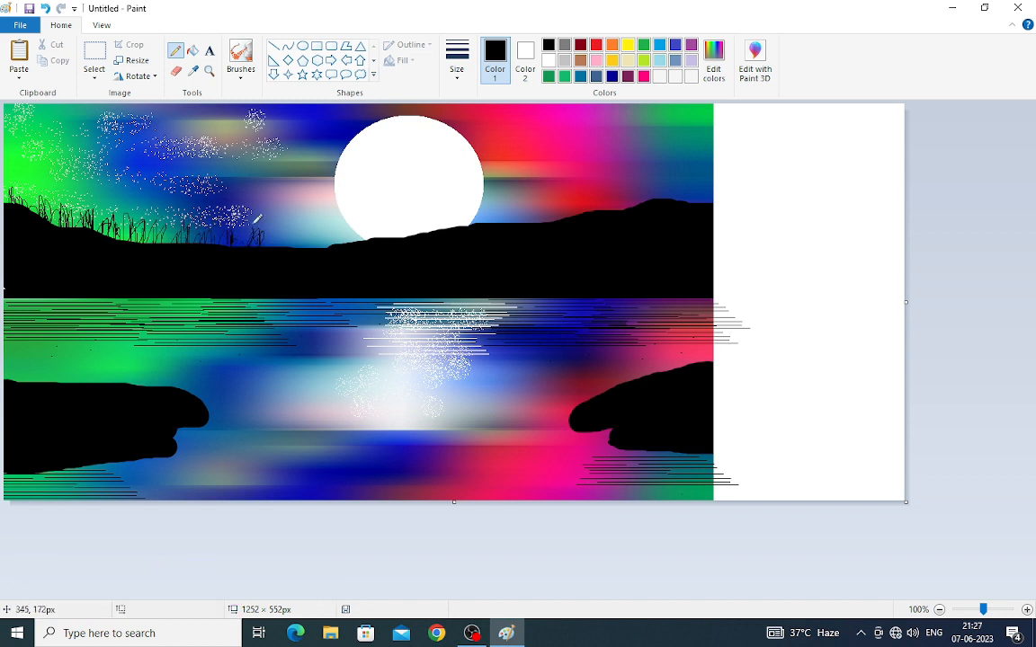
mouse_move(258, 218)
left_mouse_down()
mouse_move(283, 251)
mouse_move(271, 249)
mouse_move(343, 229)
mouse_move(373, 238)
mouse_move(415, 226)
mouse_move(542, 227)
left_mouse_up()
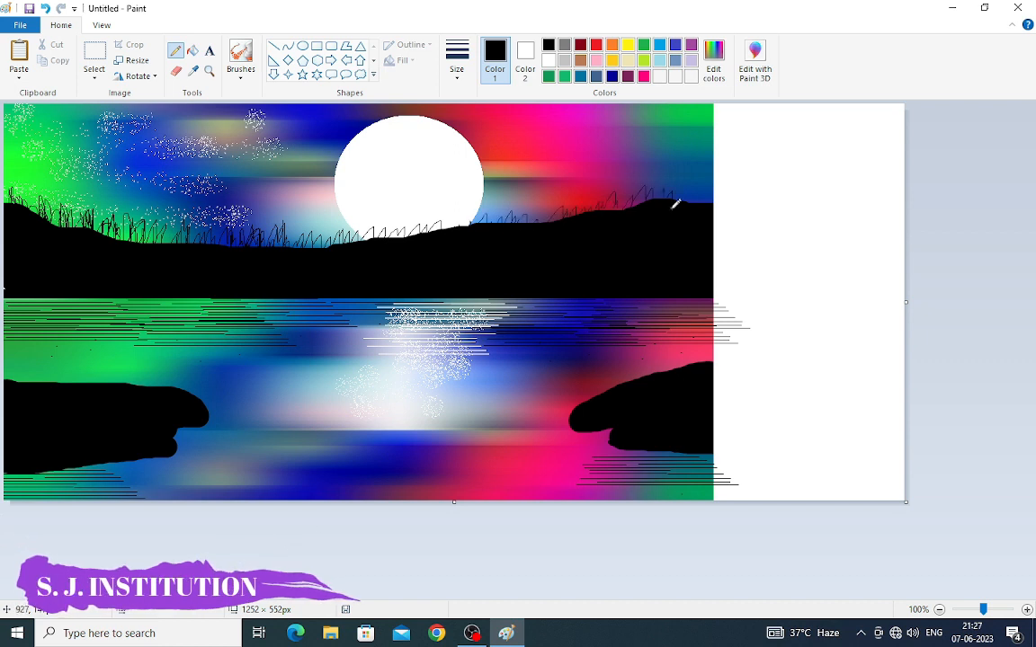
mouse_move(674, 205)
left_mouse_down()
mouse_move(701, 207)
mouse_move(690, 192)
mouse_move(650, 204)
mouse_move(637, 188)
mouse_move(589, 217)
mouse_move(586, 197)
mouse_move(552, 223)
mouse_move(531, 199)
mouse_move(514, 198)
mouse_move(432, 225)
mouse_move(406, 211)
mouse_move(282, 241)
mouse_move(270, 232)
mouse_move(234, 241)
mouse_move(207, 214)
mouse_move(180, 243)
mouse_move(174, 224)
mouse_move(83, 196)
mouse_move(40, 213)
mouse_move(25, 192)
mouse_move(10, 195)
mouse_move(79, 217)
mouse_move(69, 210)
left_mouse_up()
mouse_move(12, 375)
left_mouse_down()
mouse_move(48, 389)
mouse_move(75, 378)
mouse_move(94, 388)
mouse_move(158, 368)
mouse_move(153, 390)
mouse_move(145, 358)
mouse_move(109, 387)
mouse_move(109, 370)
mouse_move(89, 373)
mouse_move(84, 360)
mouse_move(18, 370)
left_mouse_up()
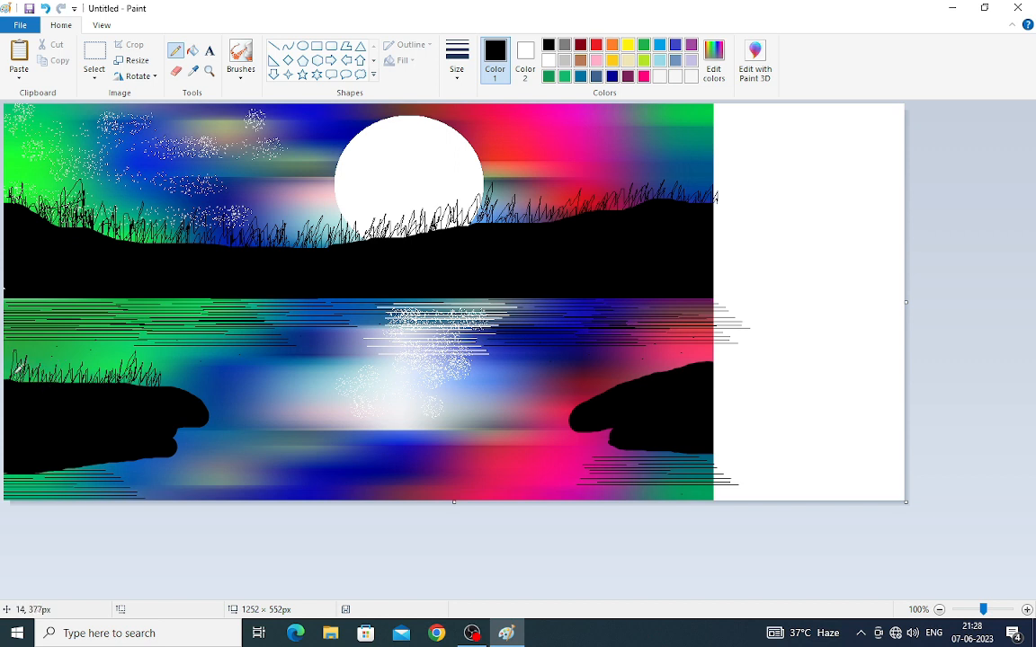
mouse_move(613, 365)
left_mouse_down()
mouse_move(703, 361)
mouse_move(649, 378)
left_mouse_up()
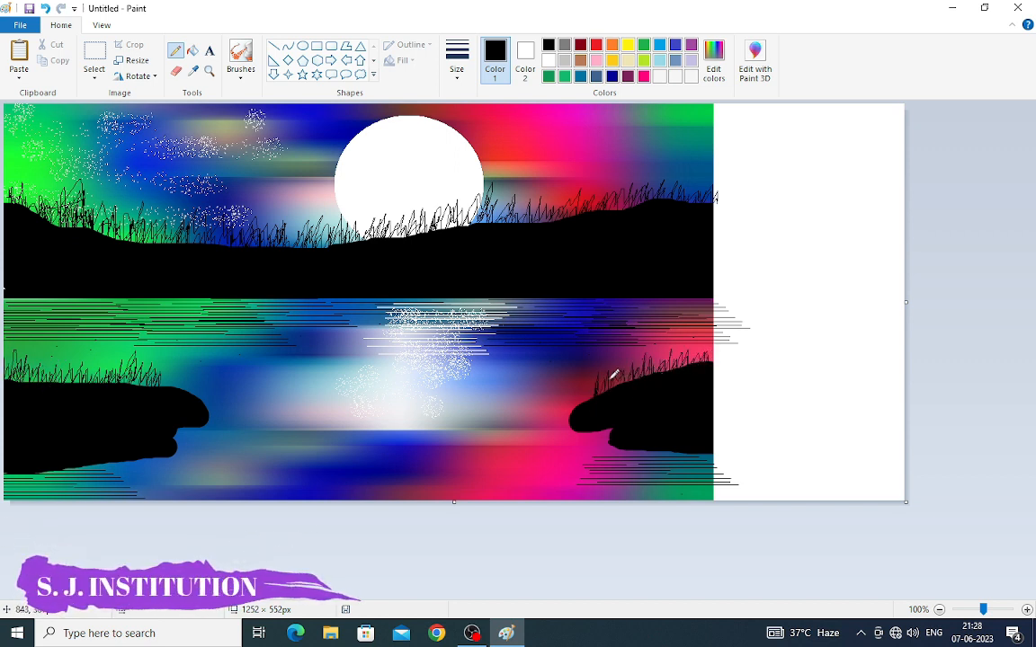
Brush a black tree trunk on the hill right of the moon, with main branches reaching left, right and upward.
left_click(240, 72)
left_click(241, 98)
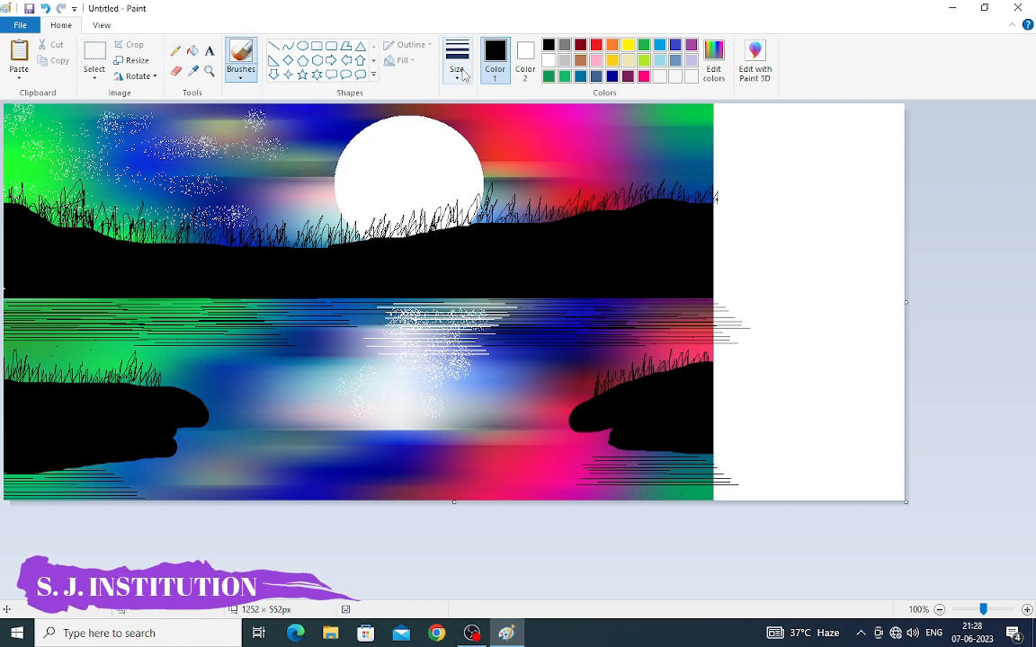
left_click(457, 65)
left_click(471, 102)
mouse_move(378, 141)
left_mouse_down()
mouse_move(425, 151)
mouse_move(517, 207)
left_mouse_up()
mouse_move(613, 123)
left_mouse_down()
mouse_move(518, 210)
mouse_move(521, 188)
left_mouse_up()
left_click_drag(517, 127, 520, 191)
Add smaller black branches and twigs to the tree, across the moon and out to the right.
left_click_drag(336, 192, 430, 157)
left_click_drag(390, 120, 403, 150)
left_click_drag(341, 151, 380, 174)
mouse_move(439, 192)
left_mouse_down()
mouse_move(487, 169)
mouse_move(474, 173)
left_mouse_up()
mouse_move(475, 117)
left_mouse_down()
mouse_move(508, 174)
mouse_move(519, 144)
left_mouse_up()
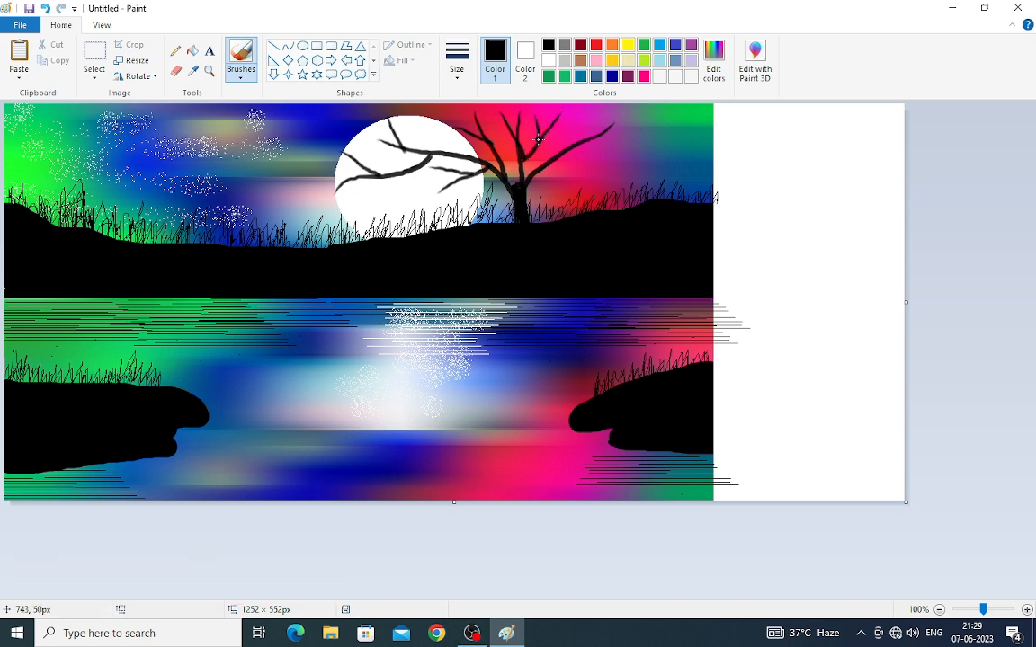
left_click_drag(619, 163, 527, 193)
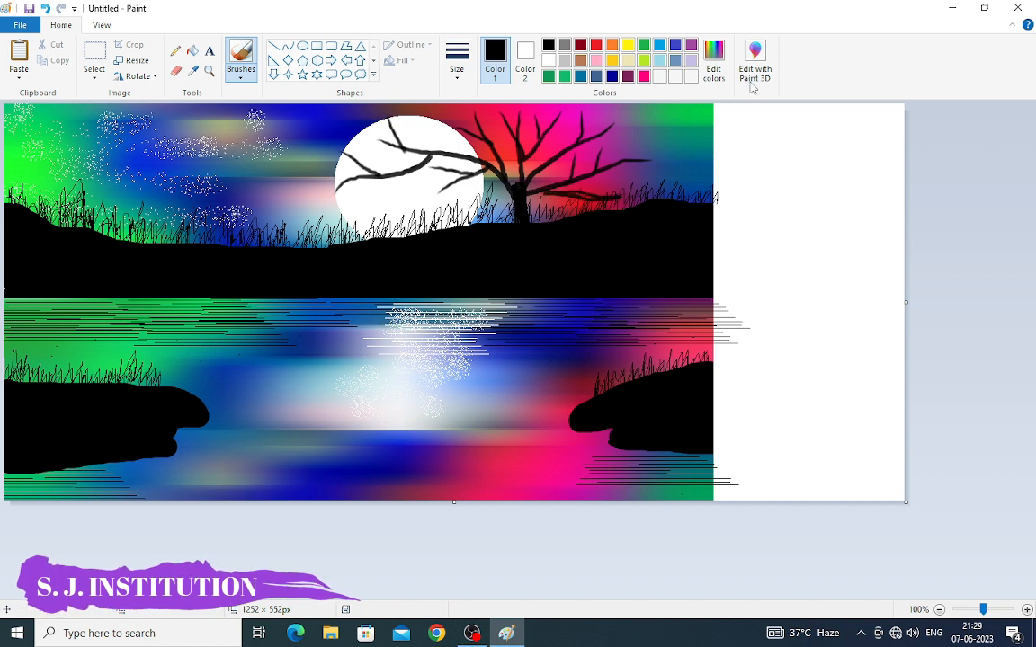
Brush extra black twigs onto the tree's lower, outer and upper branches, including one across the moon.
left_click_drag(630, 188, 584, 182)
mouse_move(657, 126)
left_mouse_down()
mouse_move(647, 163)
mouse_move(652, 148)
left_mouse_up()
left_click_drag(395, 208, 409, 171)
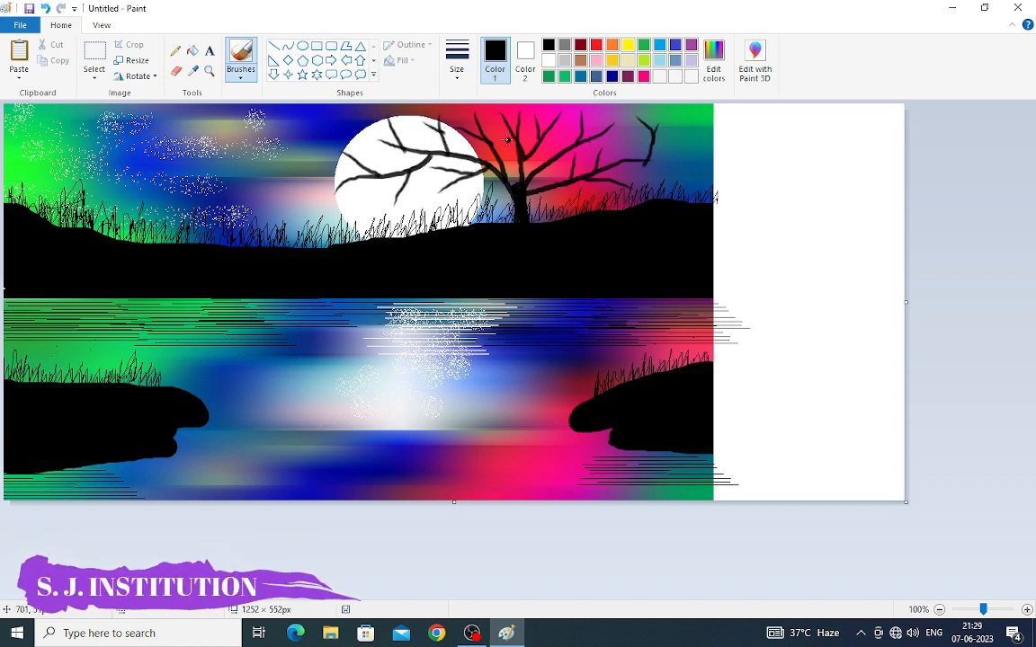
left_click_drag(507, 139, 510, 177)
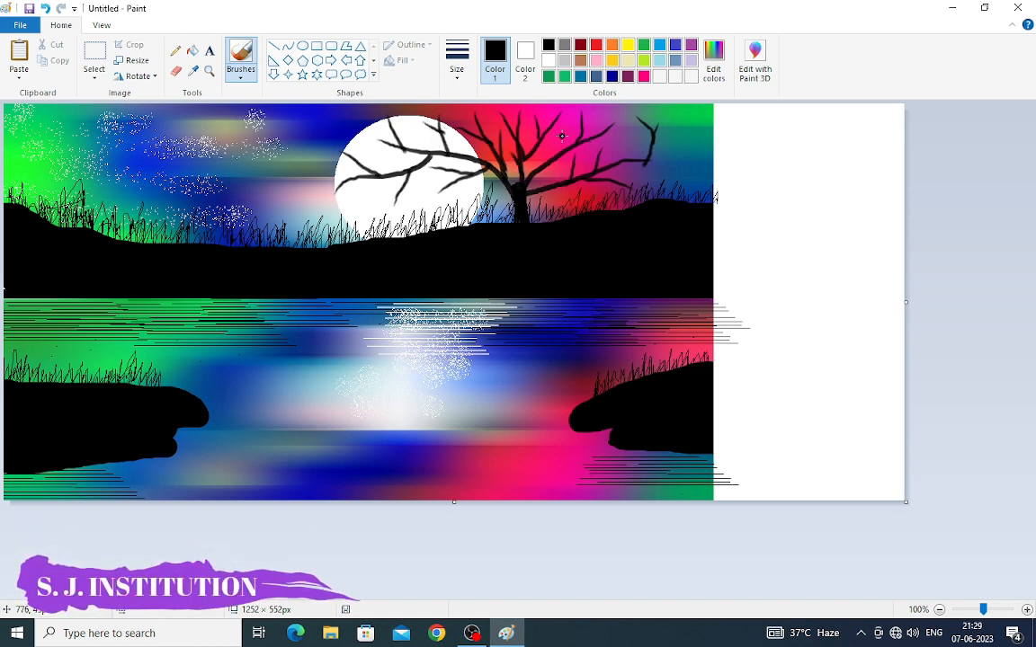
mouse_move(562, 136)
left_mouse_down()
mouse_move(541, 165)
mouse_move(575, 172)
left_mouse_up()
left_click_drag(627, 149, 602, 157)
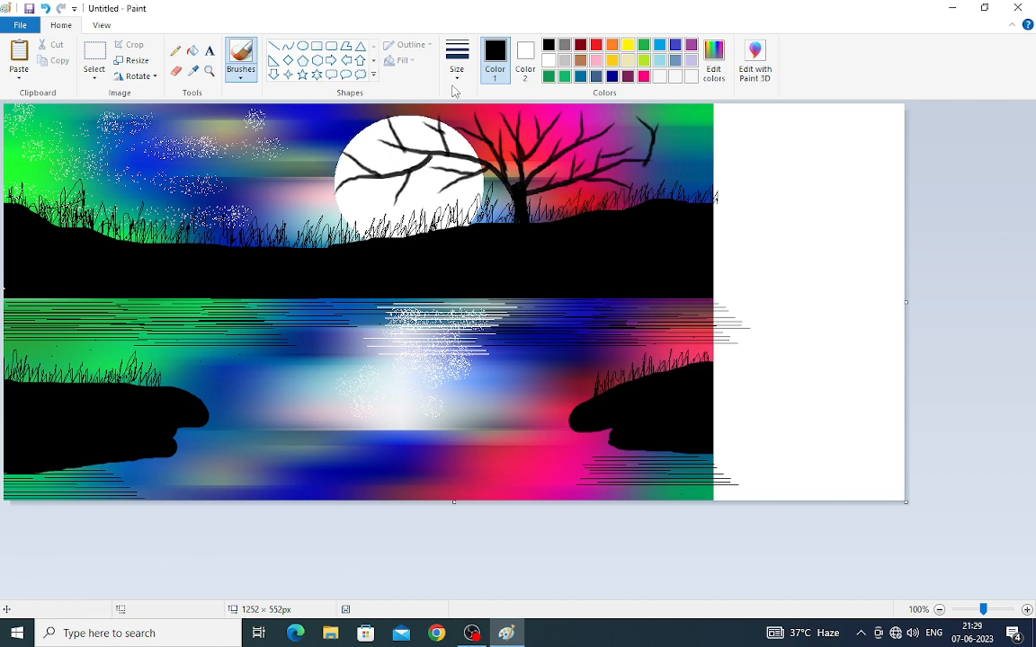
Dot small white stars across the sky on both sides of the moon with the Pencil.
left_click(176, 52)
left_click(465, 82)
left_click(549, 60)
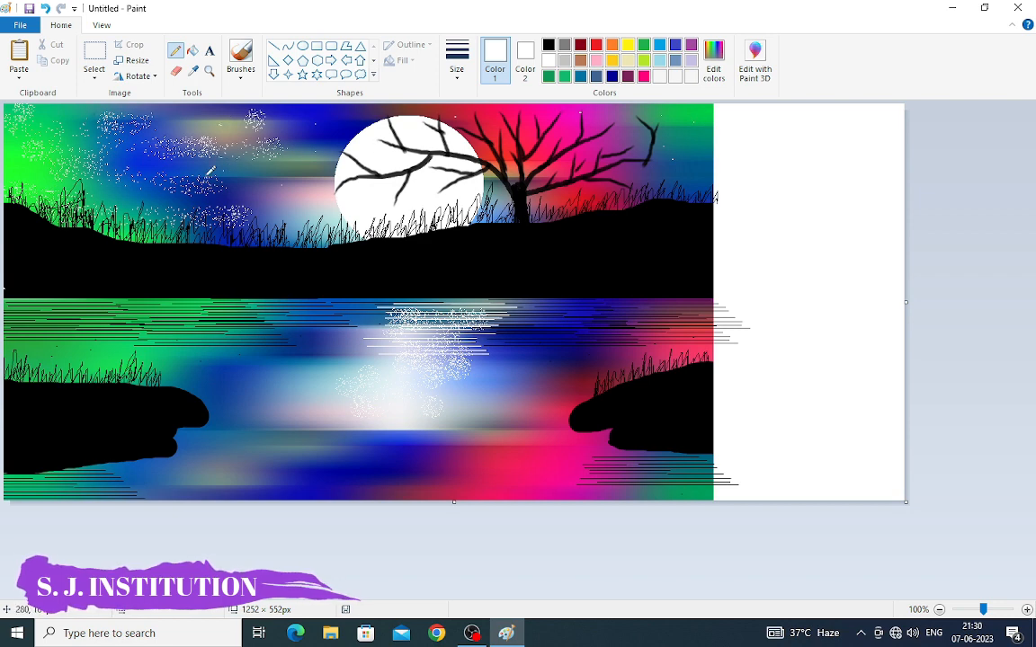
left_click(456, 61)
left_click(469, 137)
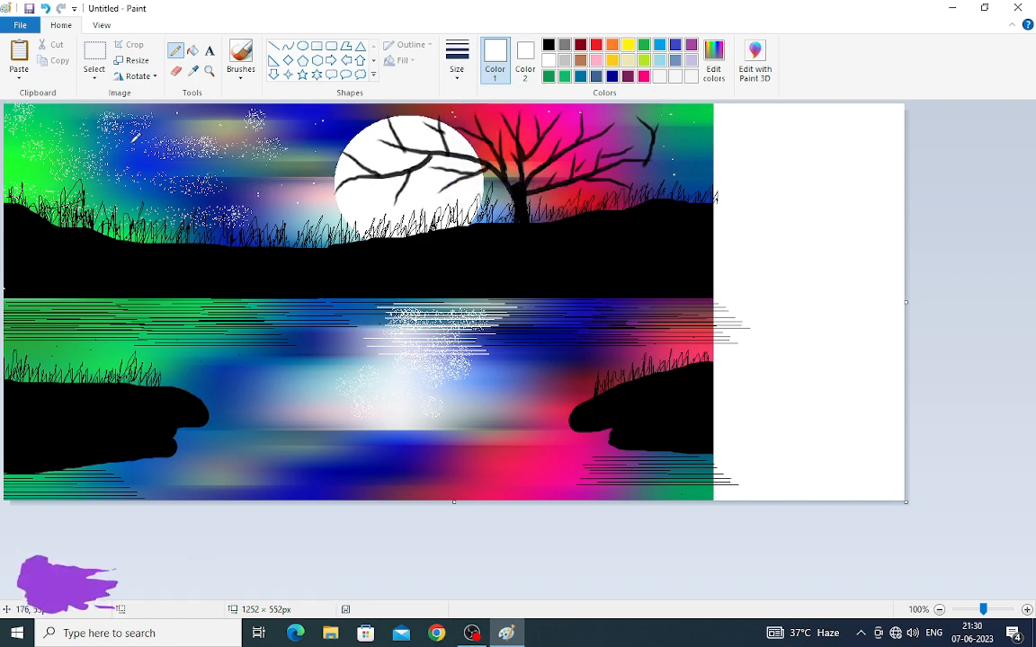
left_click(457, 61)
left_click(485, 135)
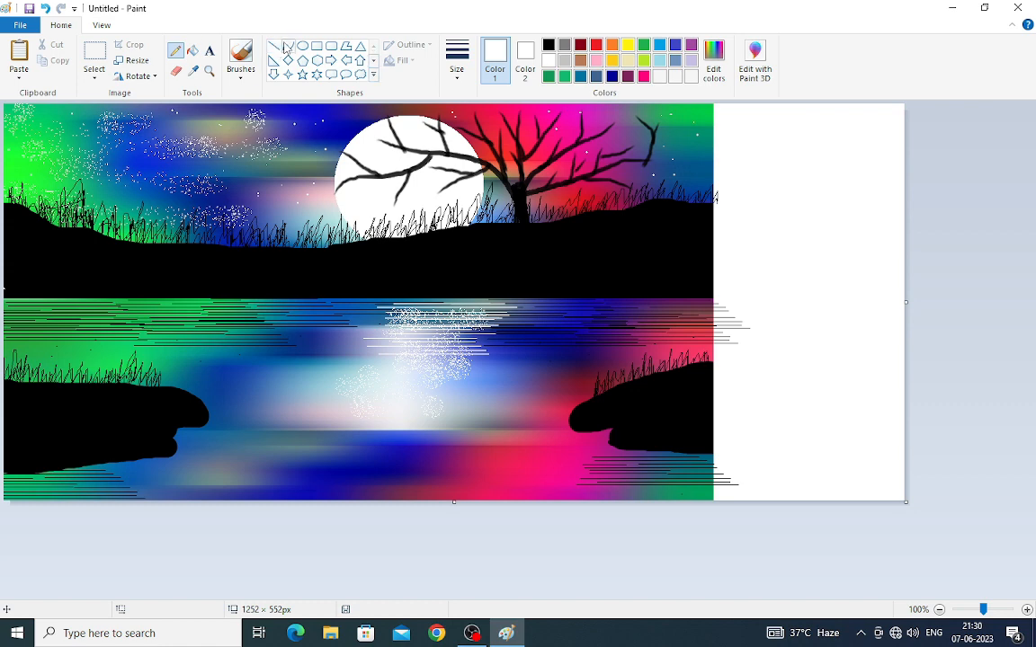
Trim the canvas to 985 px wide and draw a thick white rectangle about 107 × 74 px in the picture's upper-left corner.
left_click(317, 45)
left_click(457, 61)
left_click(478, 187)
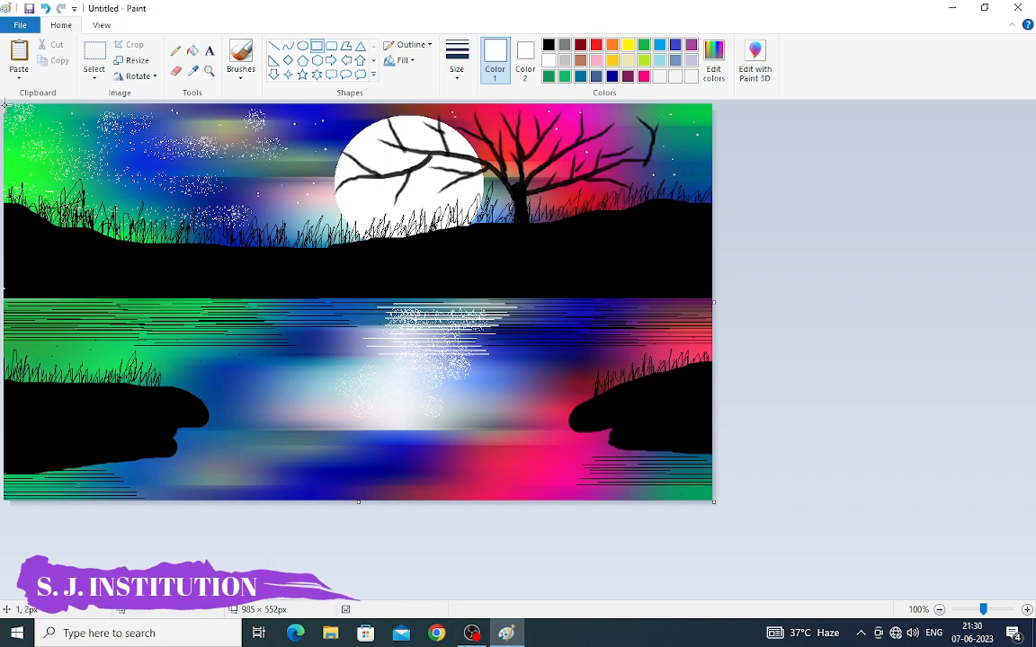
left_click_drag(7, 194, 87, 248)
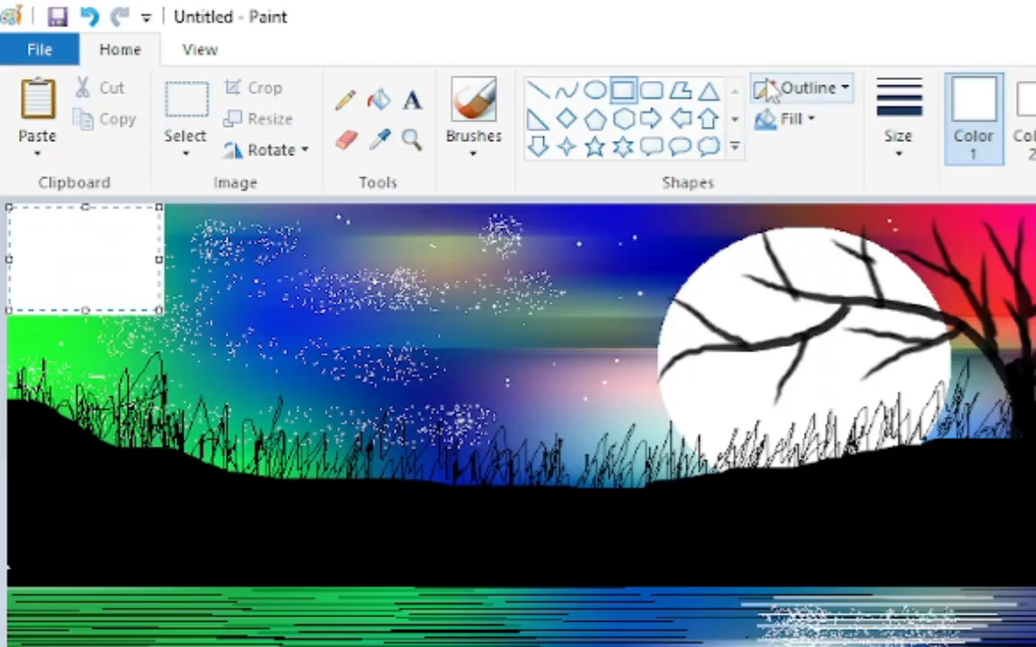
Give the rectangle a solid color outline and no fill.
left_click(400, 45)
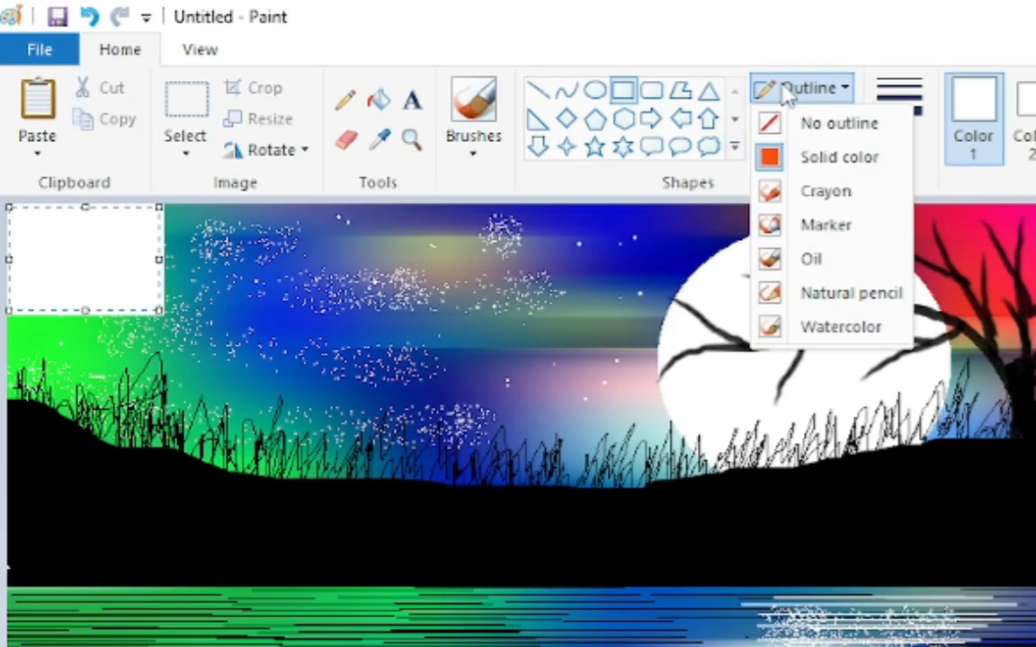
left_click(827, 160)
left_click(809, 123)
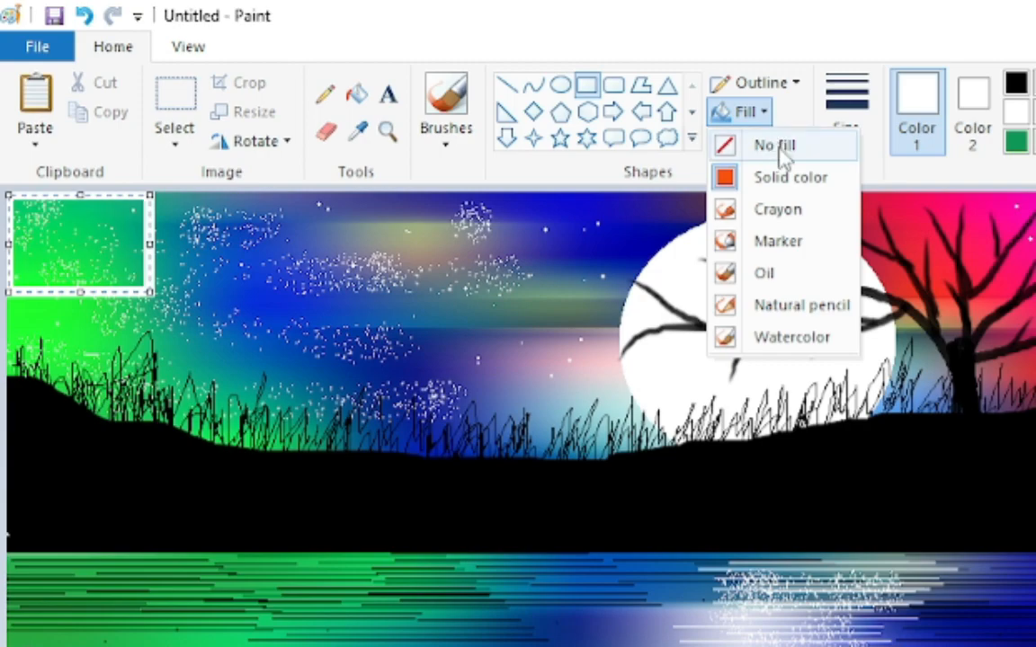
left_click(782, 157)
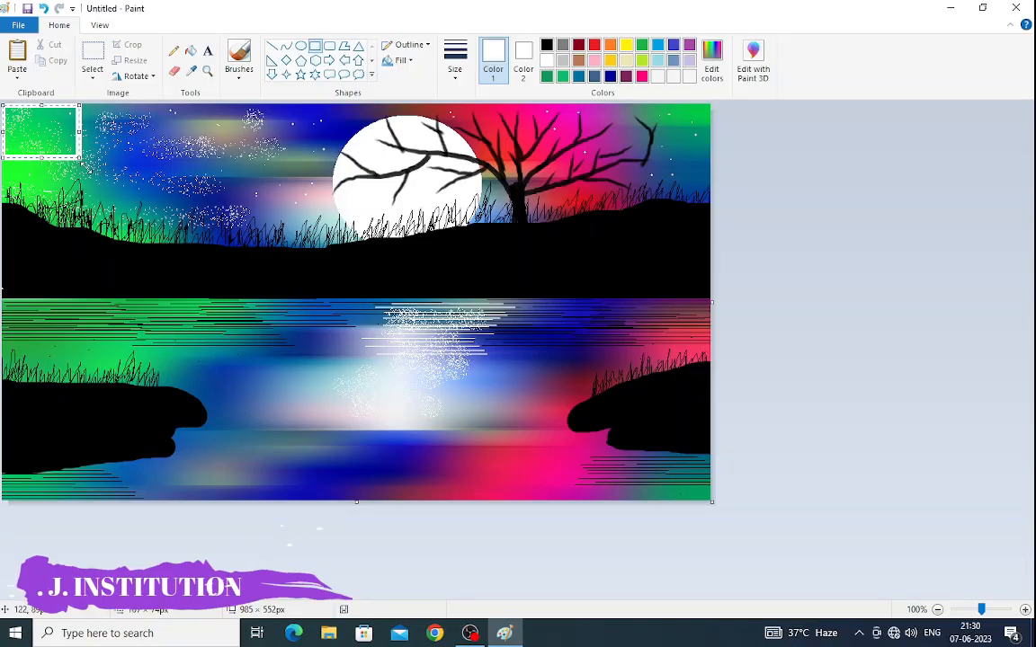
Stretch the rectangle to about 981 × 546 px as a frame around the whole picture, using the thickest line size.
left_click_drag(151, 292, 390, 473)
left_click_drag(208, 258, 706, 496)
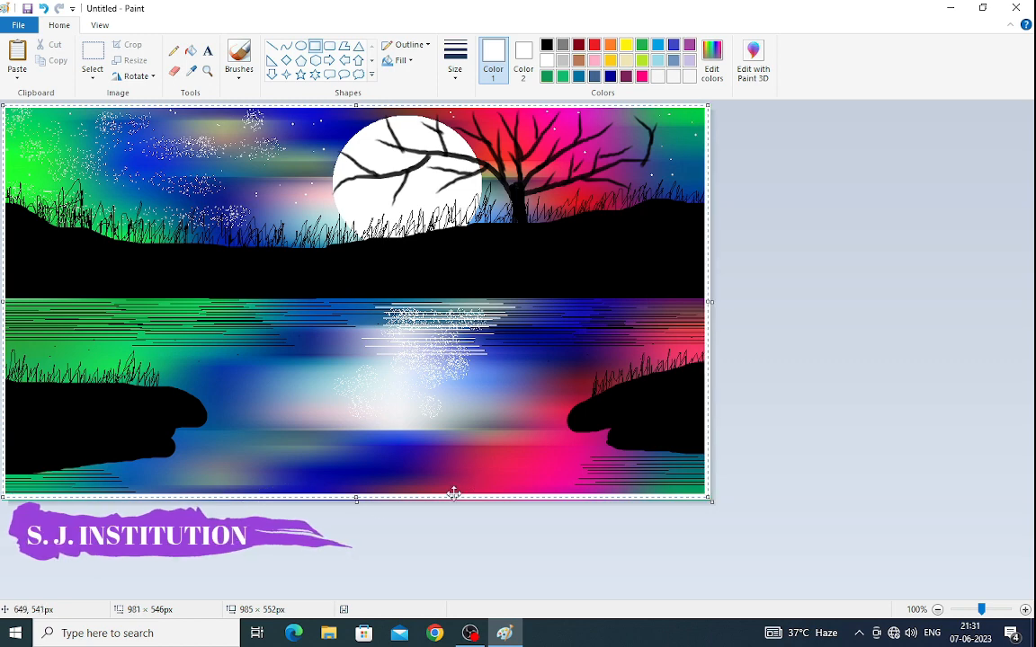
left_click(457, 77)
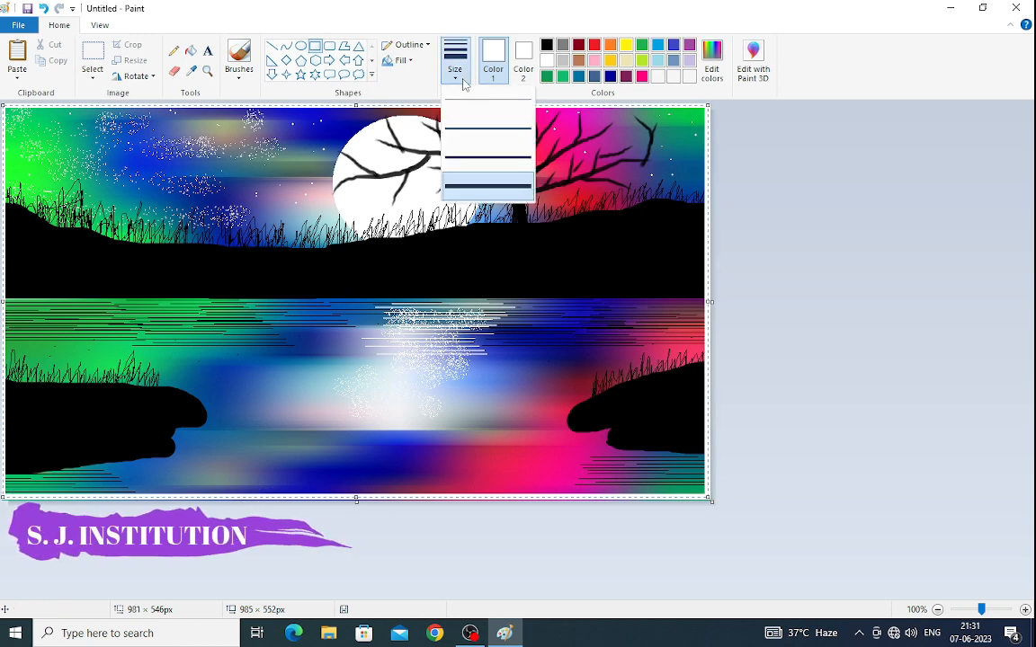
left_click(469, 185)
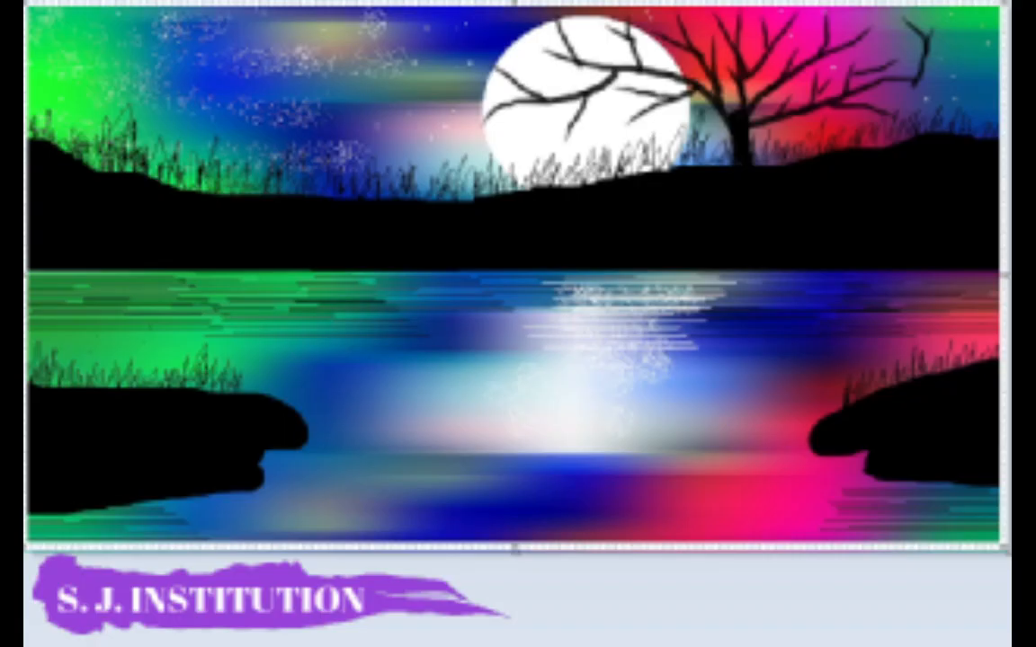